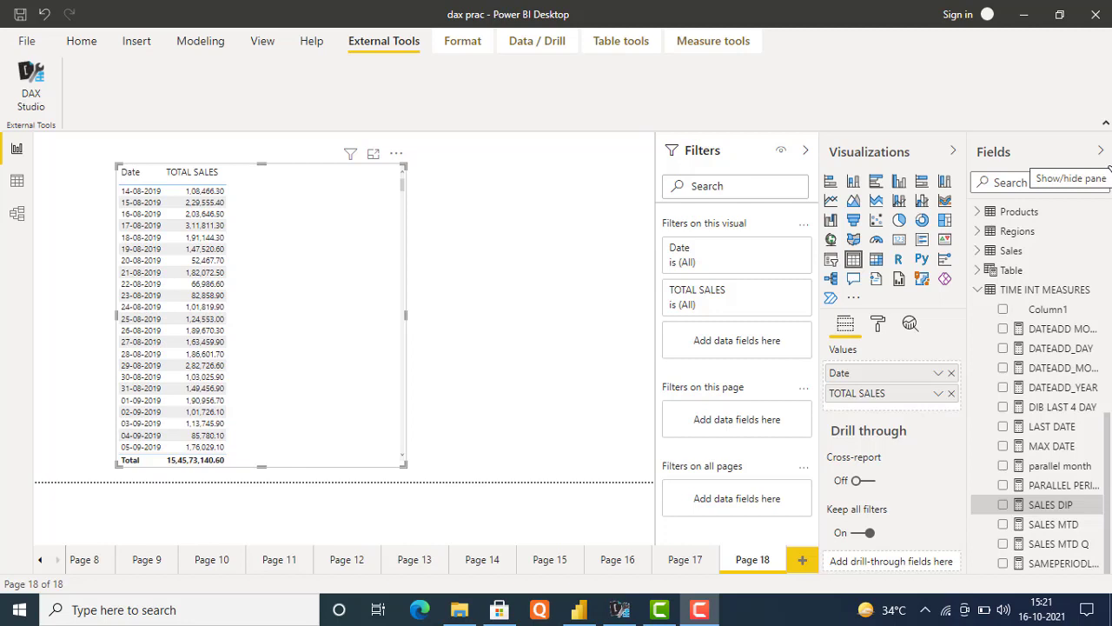
- Open the SALES DIP measure and examine its DATESINPERIOD formula, including the interval argument
{"action": "left_click", "coordinate": [1062, 485]}
{"action": "left_click", "coordinate": [1056, 505]}
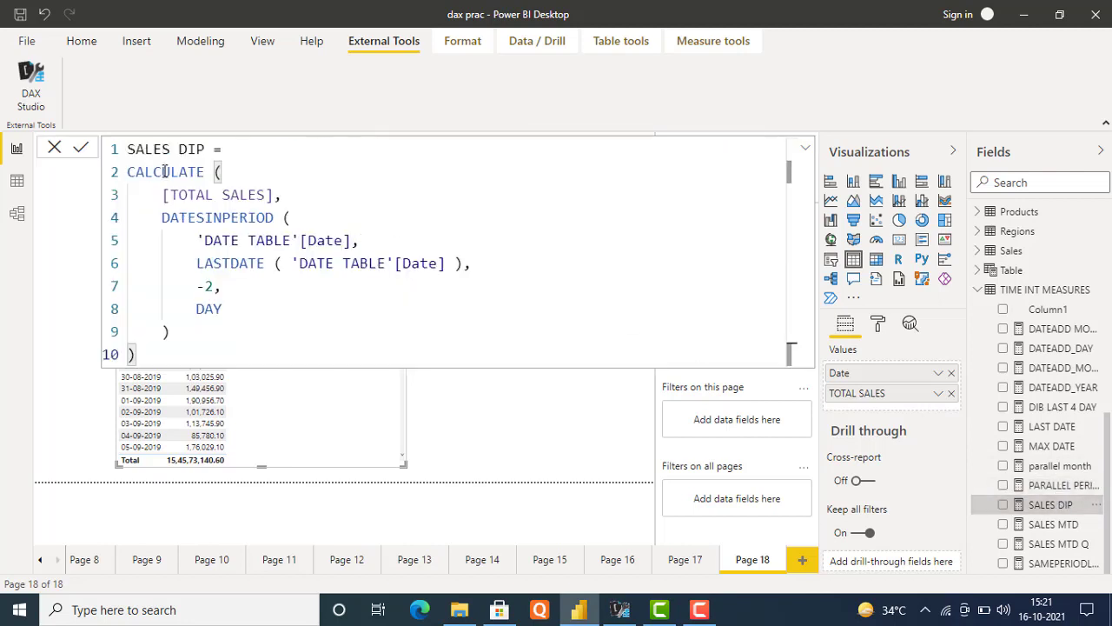
{"action": "left_click_drag", "start_coordinate": [127, 149], "coordinate": [240, 345]}
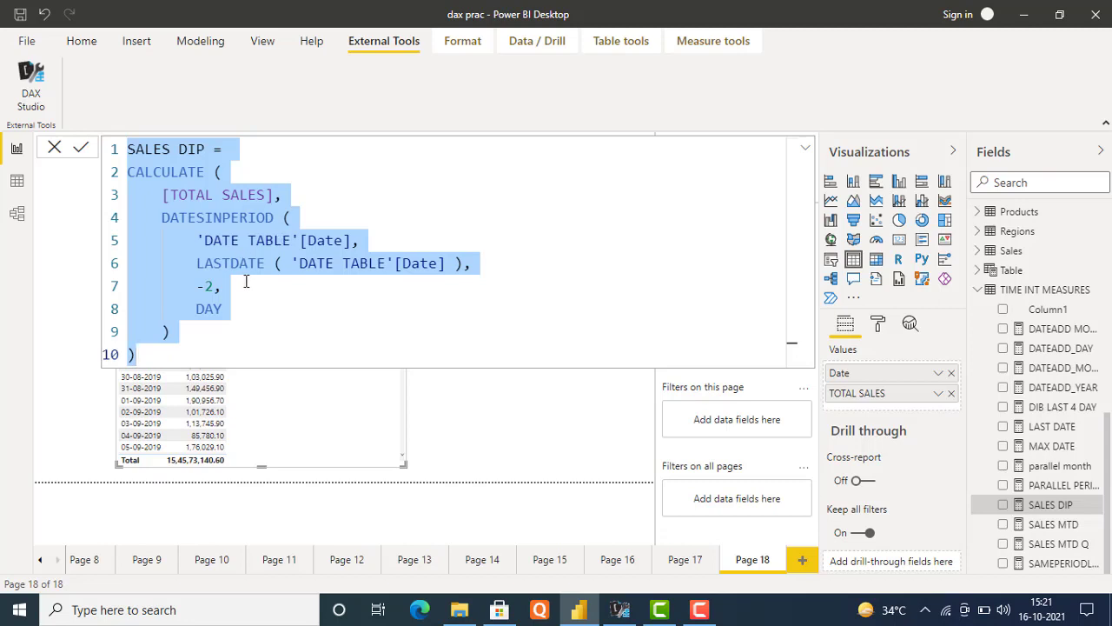
{"action": "left_click", "coordinate": [221, 289]}
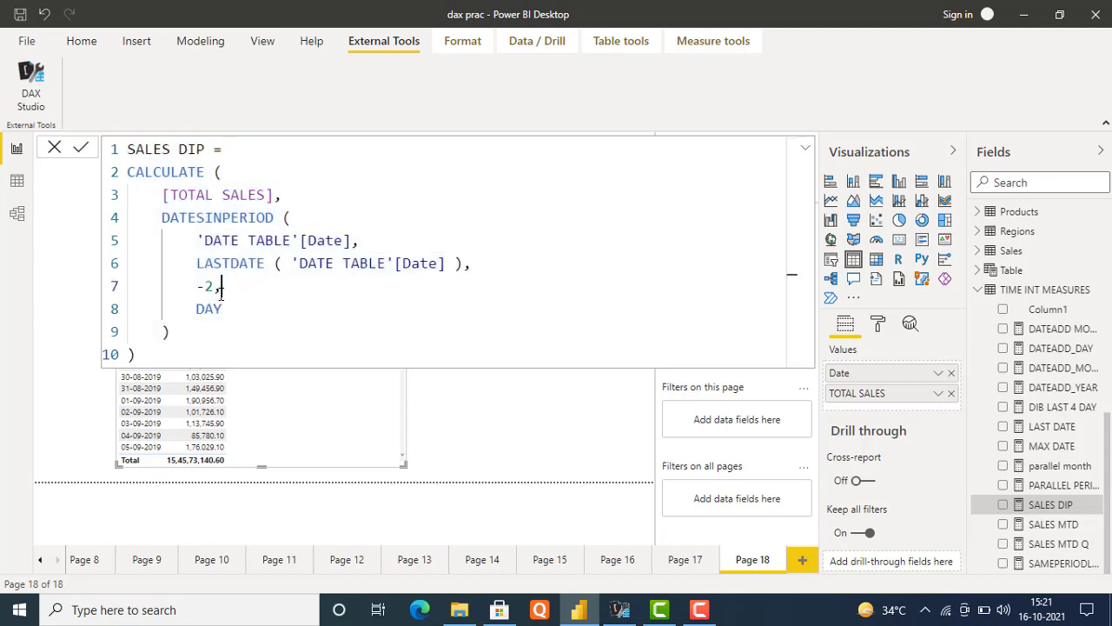
{"action": "left_click_drag", "start_coordinate": [197, 287], "coordinate": [214, 287]}
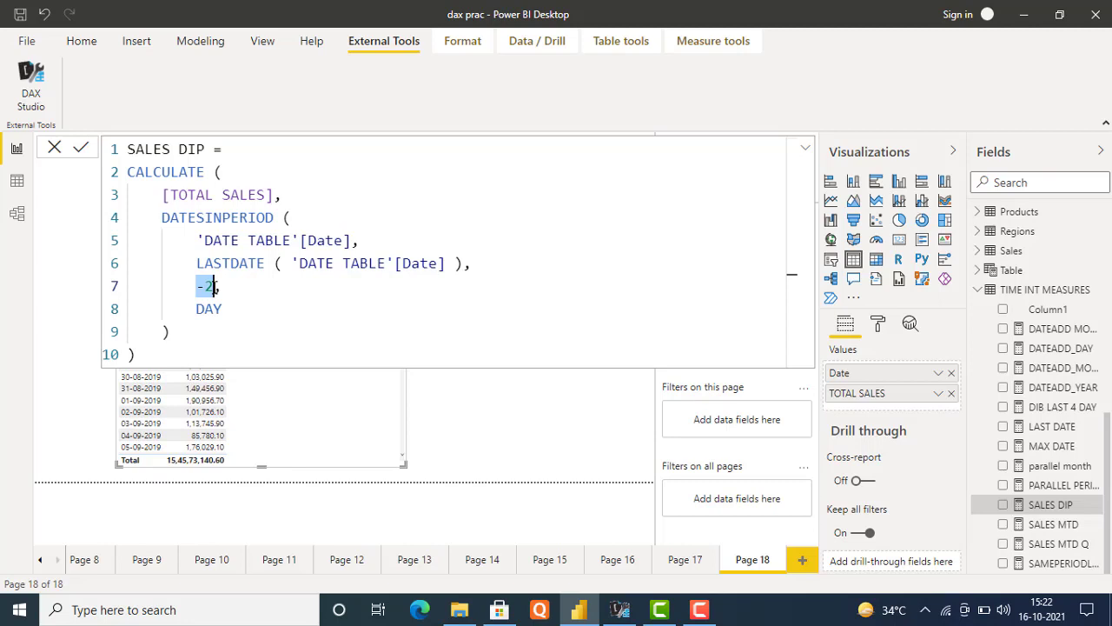
{"action": "left_click", "coordinate": [235, 287]}
- Try 3 and 4 as the number of days in the SALES DIP interval, restore -2 and close the formula without committing
{"action": "double_click", "coordinate": [210, 286]}
{"action": "key", "text": "BackSpace"}
{"action": "type", "text": "3"}
{"action": "key", "text": "BackSpace"}
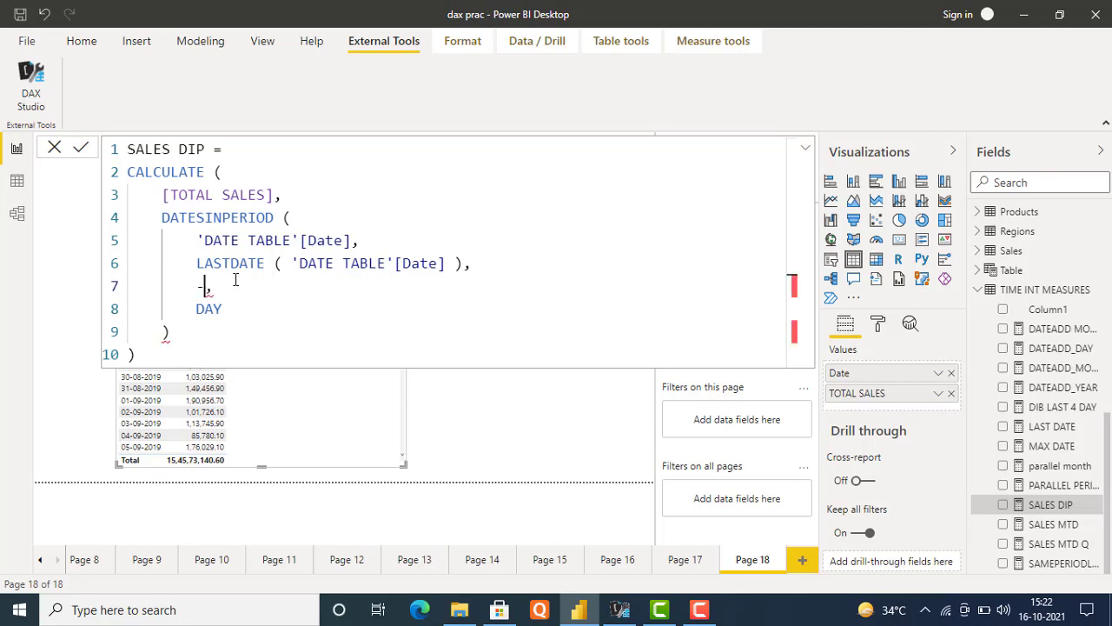
{"action": "type", "text": "4"}
{"action": "key", "text": "BackSpace"}
{"action": "type", "text": "2"}
{"action": "left_click", "coordinate": [180, 351]}
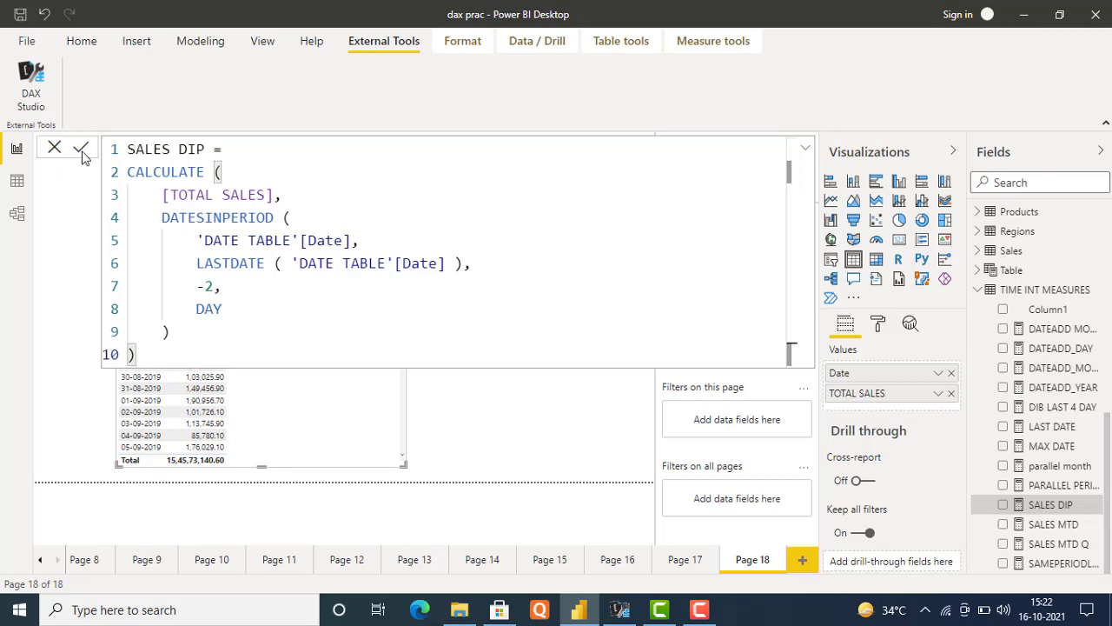
{"action": "left_click", "coordinate": [56, 151]}
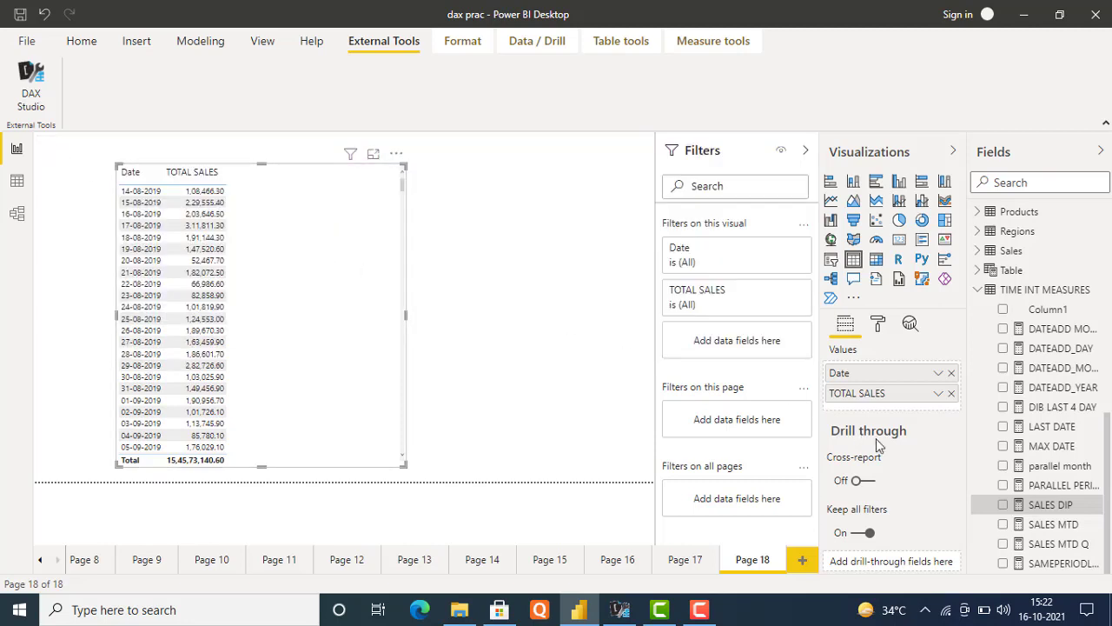
- Add the SALES DIP measure to the table visual of dates and total sales, and review the interval in its formula
{"action": "left_click_drag", "start_coordinate": [673, 370], "coordinate": [274, 180]}
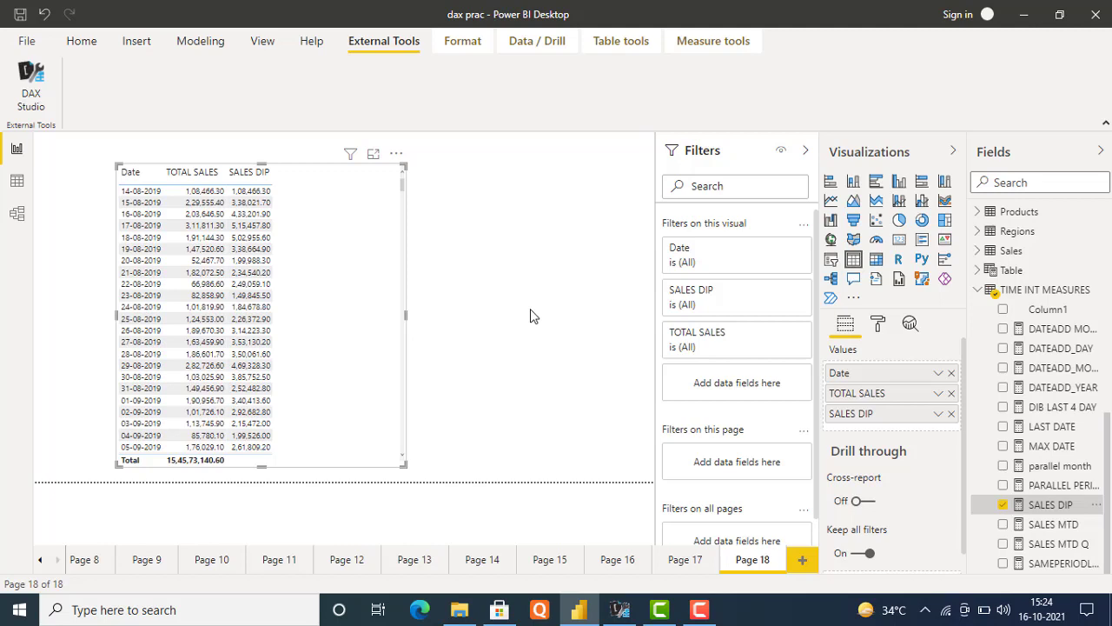
{"action": "left_click", "coordinate": [1054, 486]}
{"action": "left_click", "coordinate": [1051, 504]}
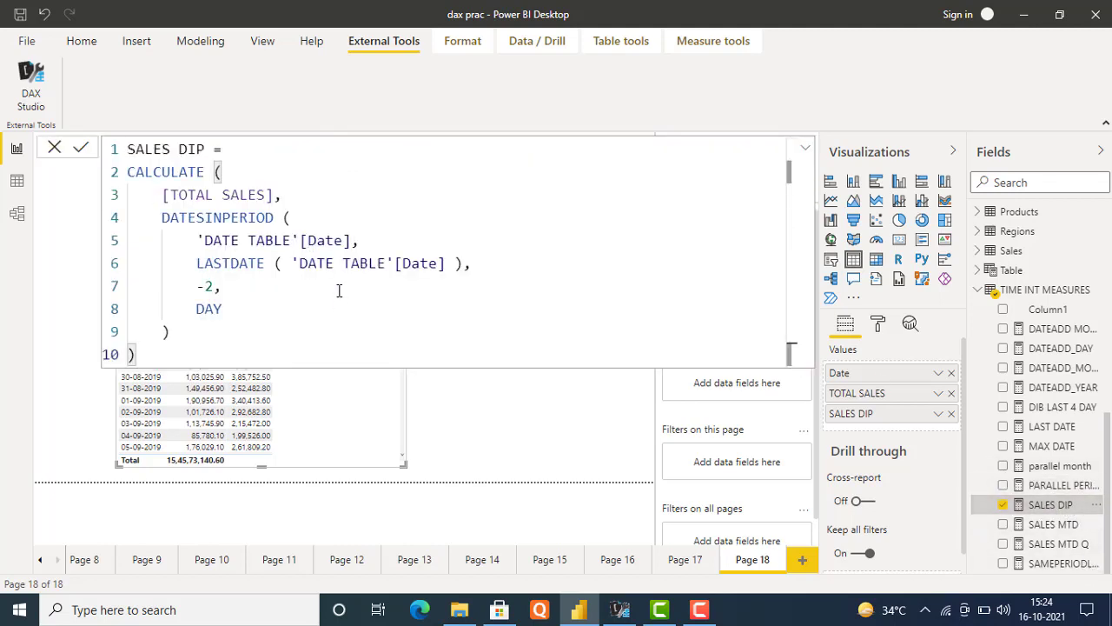
{"action": "double_click", "coordinate": [210, 286]}
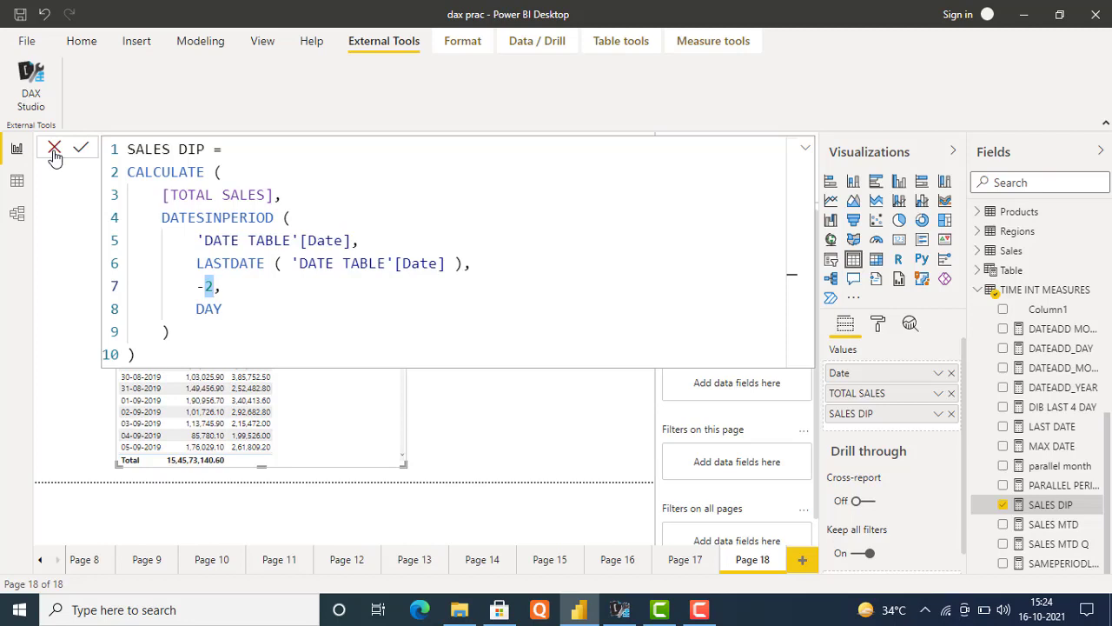
{"action": "left_click", "coordinate": [219, 282]}
{"action": "left_click", "coordinate": [56, 151]}
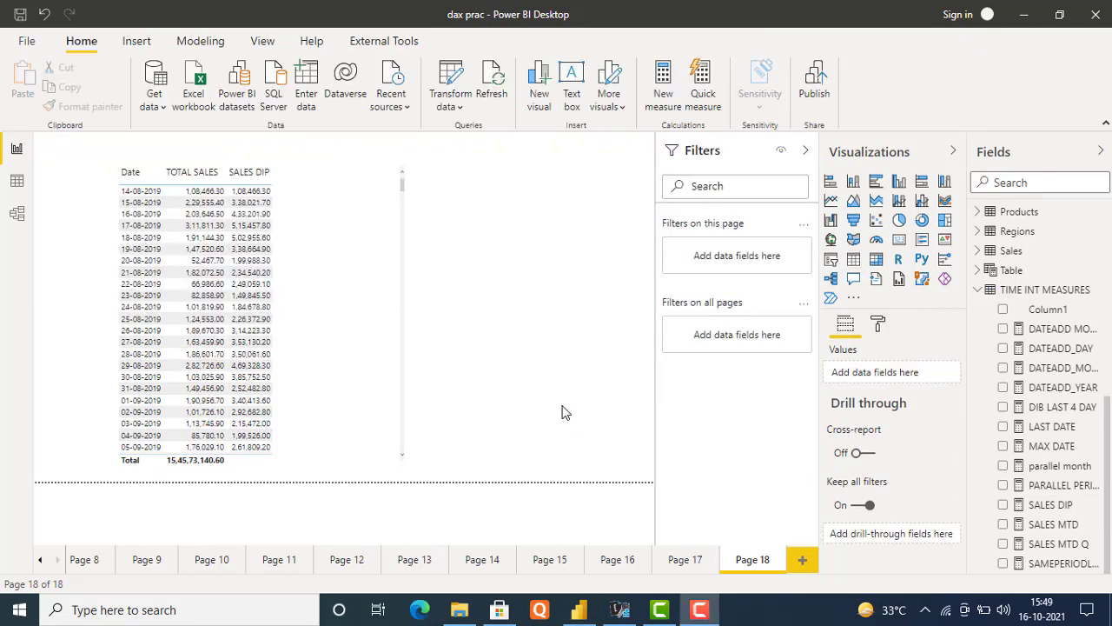
- Start a new what-if parameter named DAY, keeping the Whole number data type
{"action": "left_click", "coordinate": [206, 45]}
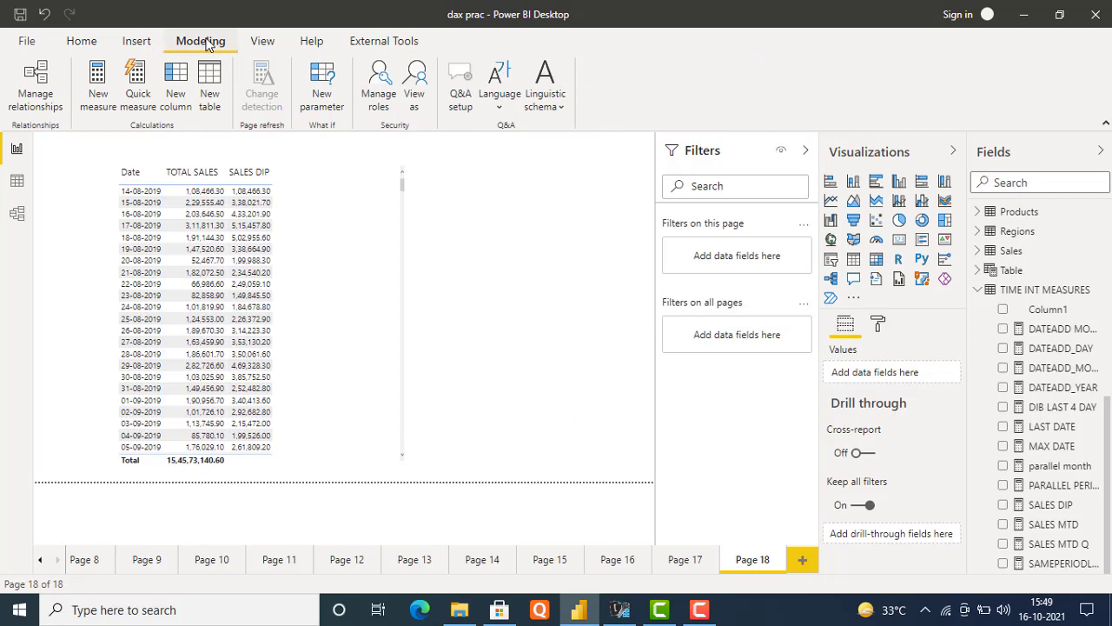
{"action": "left_click", "coordinate": [327, 100]}
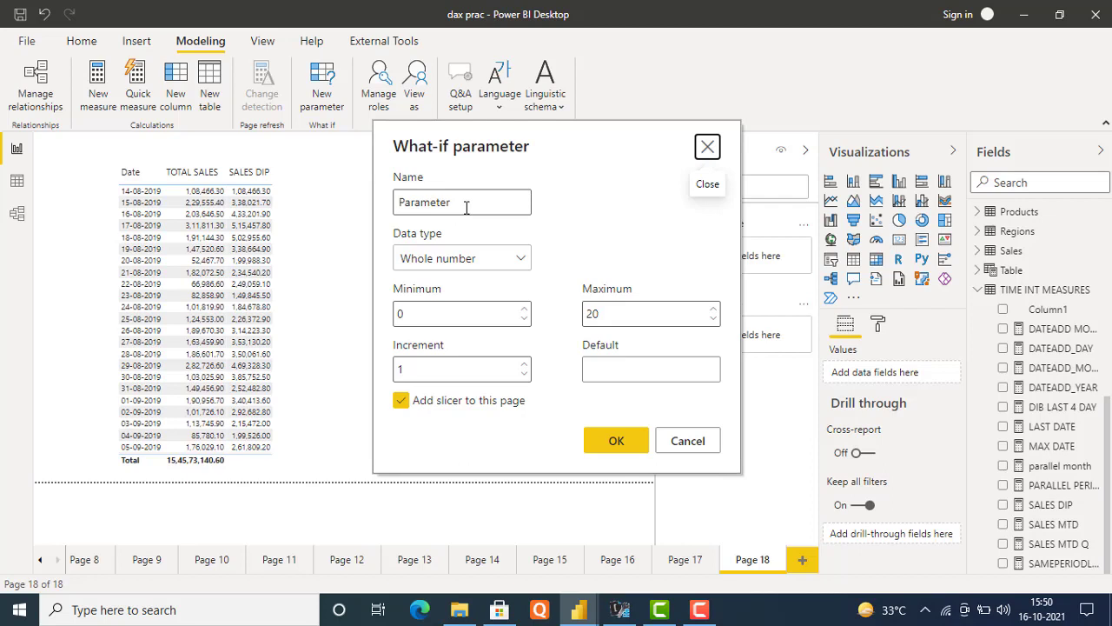
{"action": "left_click_drag", "start_coordinate": [466, 207], "coordinate": [398, 207]}
{"action": "type", "text": "DAY"}
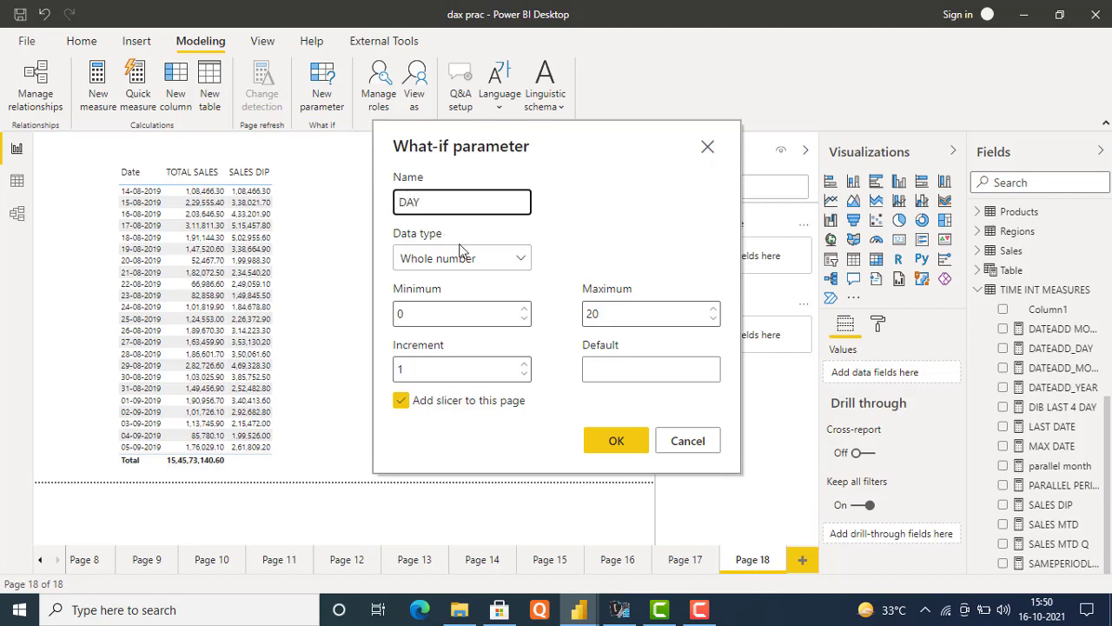
{"action": "left_click", "coordinate": [497, 264]}
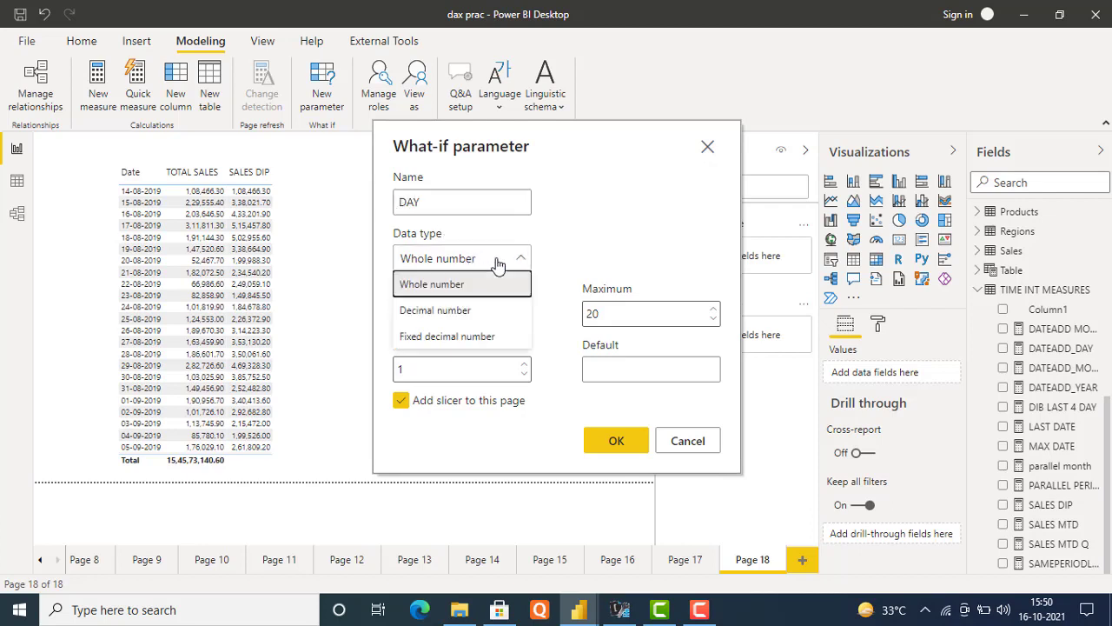
{"action": "left_click", "coordinate": [572, 235]}
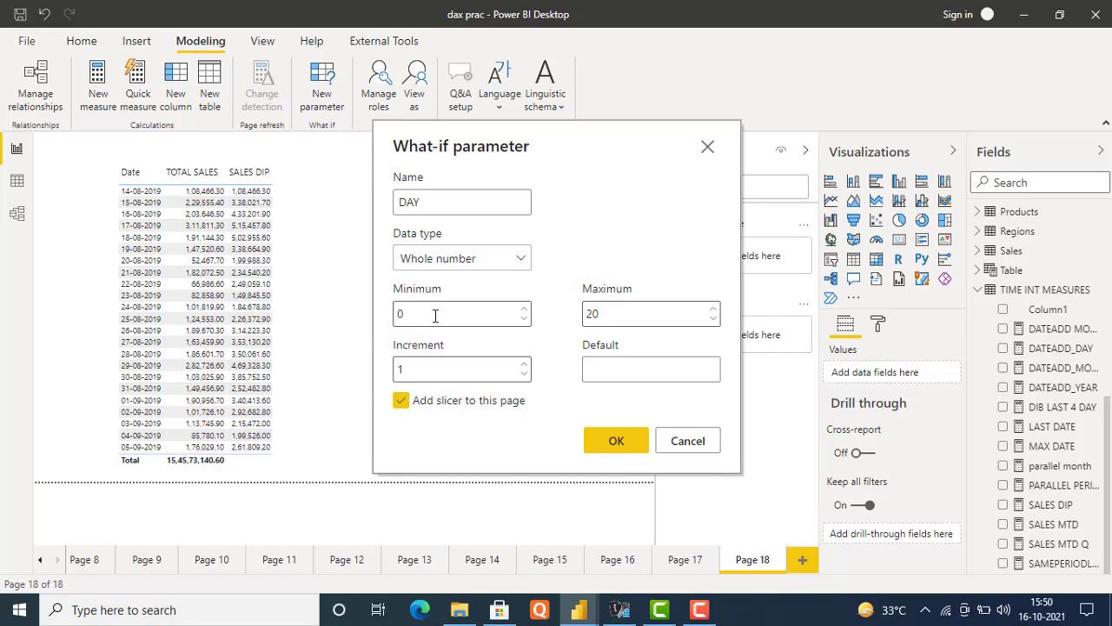
- Set the DAY parameter's minimum to 1, maximum to 365 and default to 1, and create it with a slicer on the page
{"action": "left_click_drag", "start_coordinate": [434, 315], "coordinate": [382, 318]}
{"action": "type", "text": "1"}
{"action": "left_click_drag", "start_coordinate": [608, 314], "coordinate": [579, 315]}
{"action": "type", "text": "365"}
{"action": "left_click", "coordinate": [647, 376]}
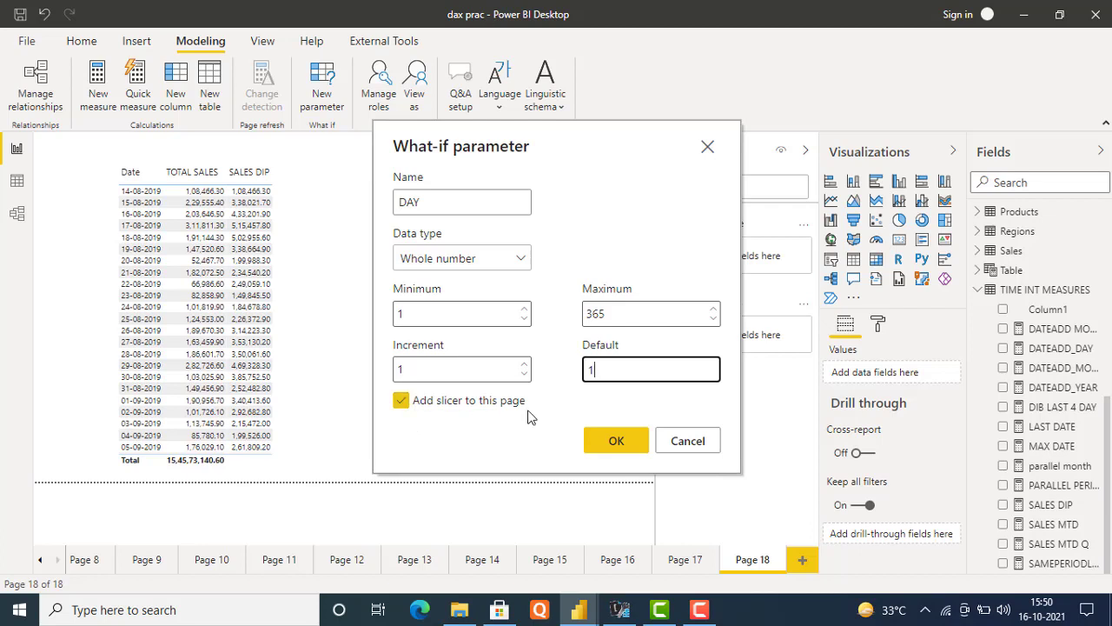
{"action": "left_click", "coordinate": [611, 443]}
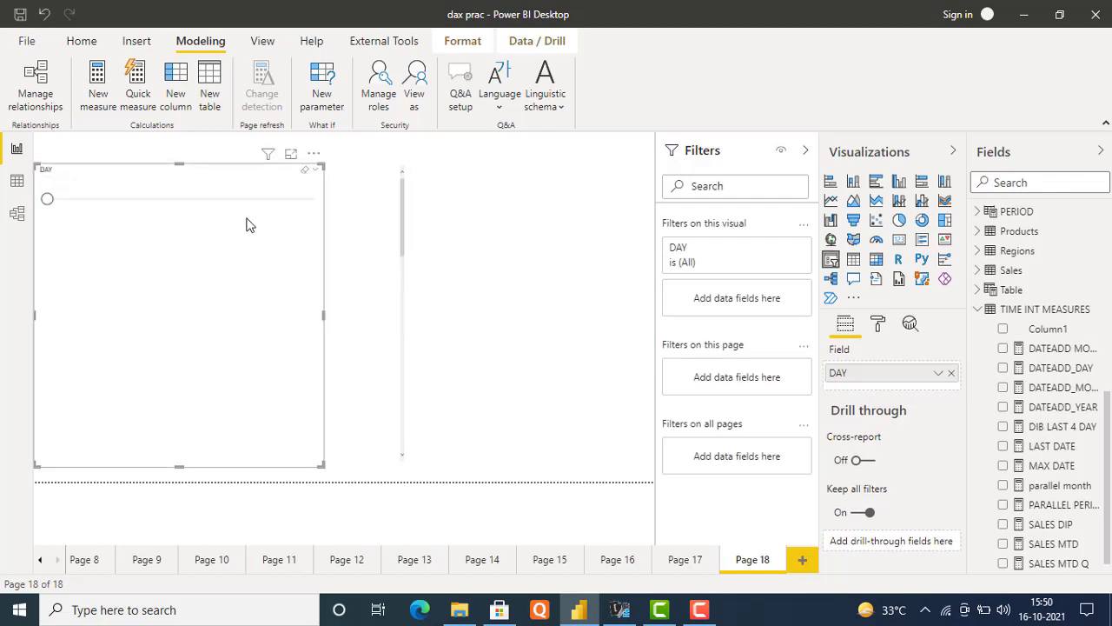
- Shrink the DAY slicer, place it in the empty area beside the sales table and set its value to 2
{"action": "left_click_drag", "start_coordinate": [211, 182], "coordinate": [529, 184]}
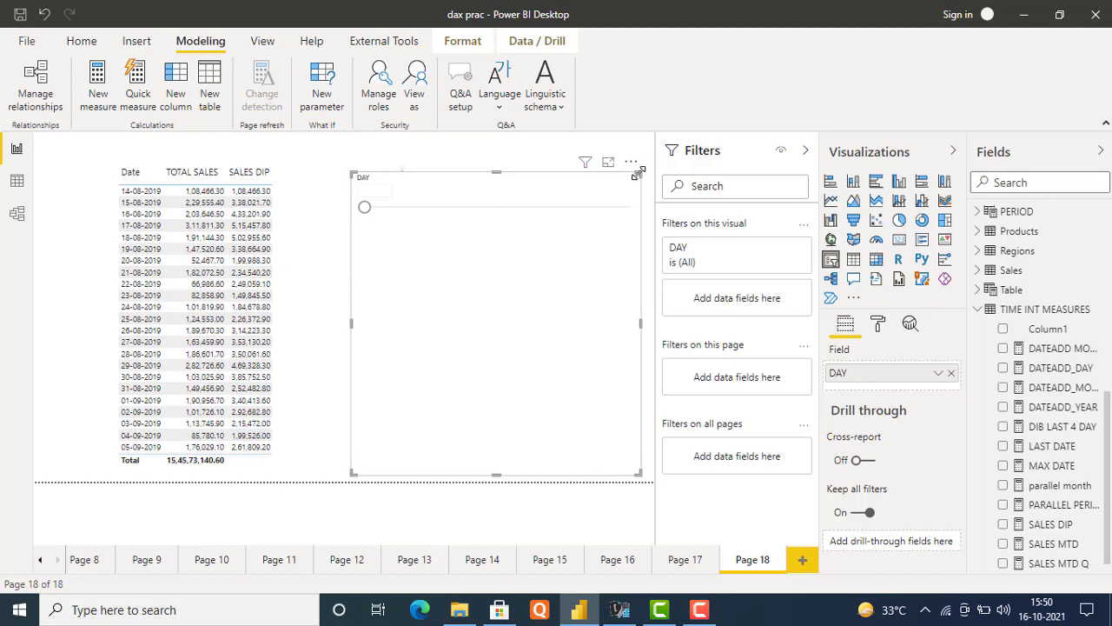
{"action": "left_click_drag", "start_coordinate": [635, 174], "coordinate": [492, 289]}
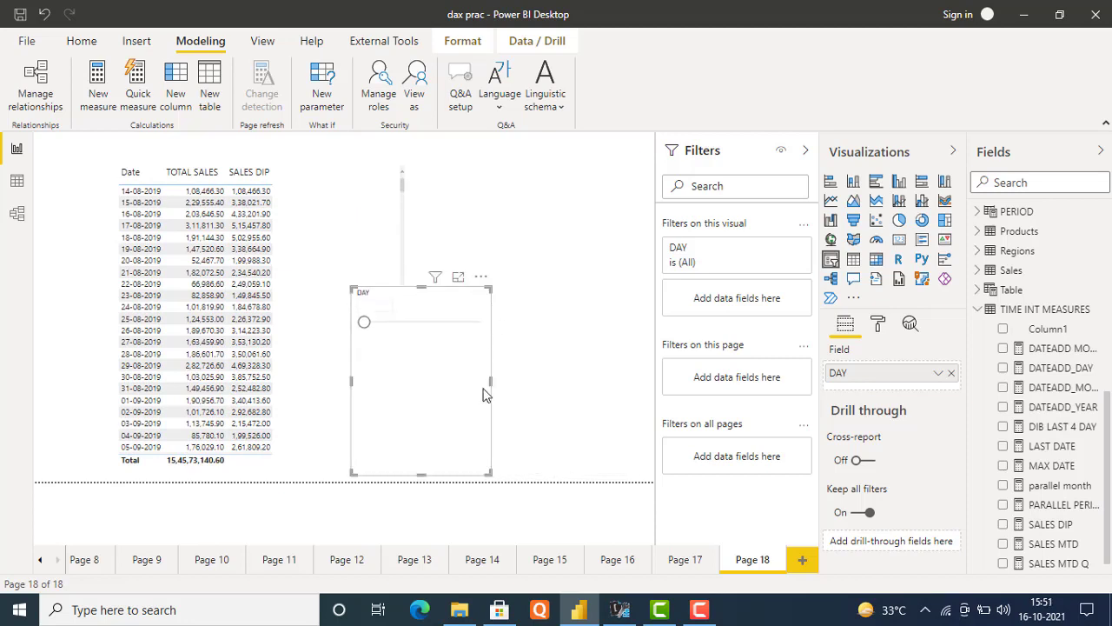
{"action": "left_click_drag", "start_coordinate": [407, 302], "coordinate": [512, 201]}
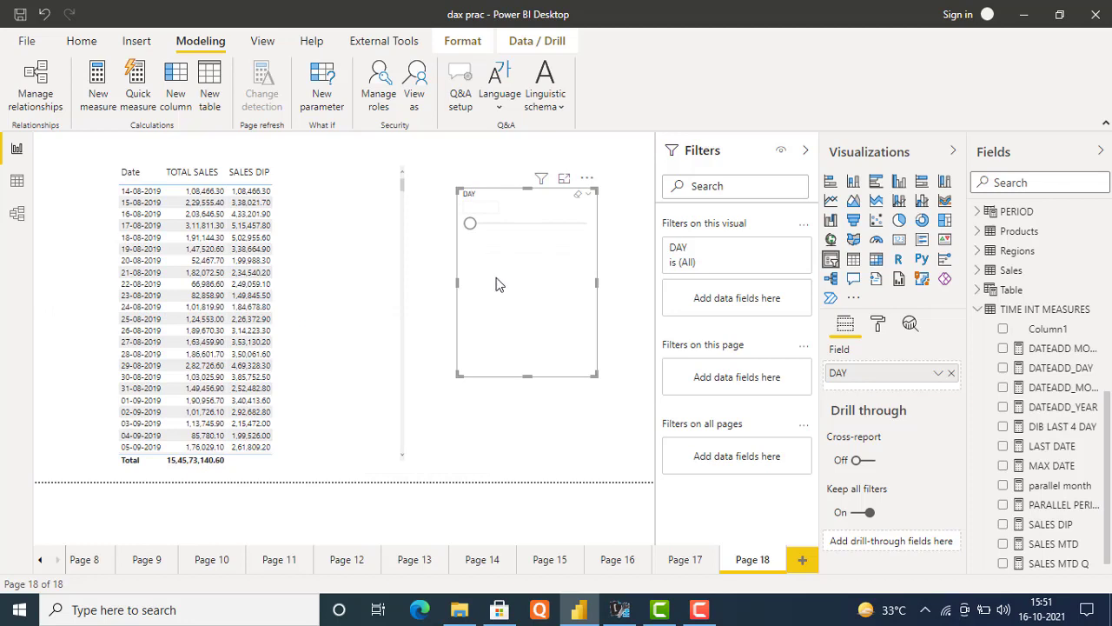
{"action": "left_click_drag", "start_coordinate": [469, 226], "coordinate": [587, 249]}
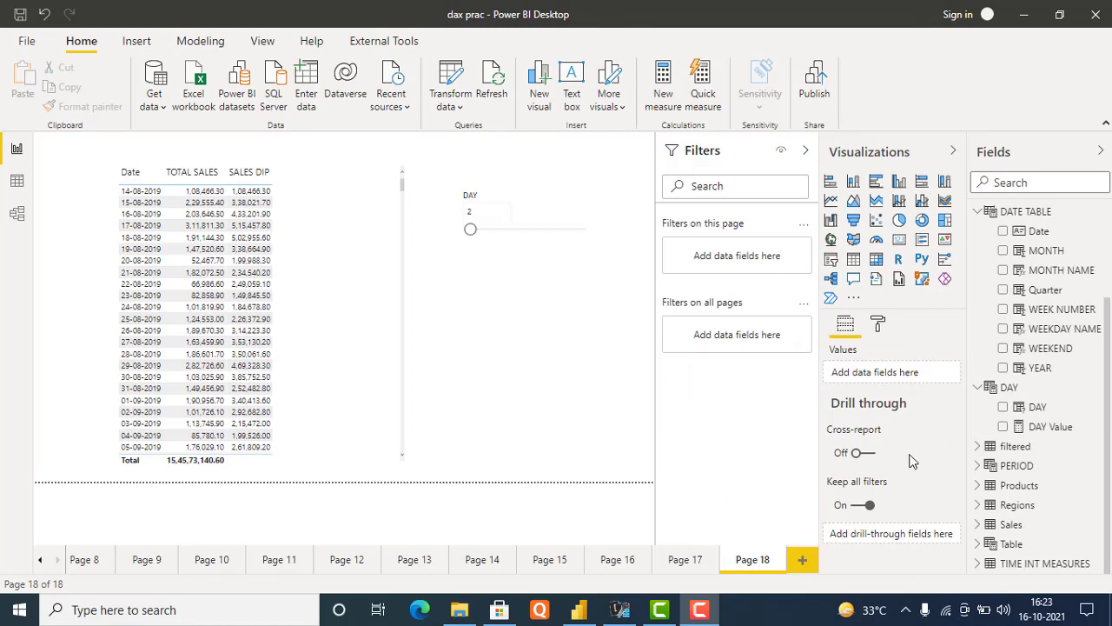
- Examine the GENERATESERIES formula of the DAY table along with its DAY column and DAY Value measure
{"action": "mouse_move", "coordinate": [919, 429]}
{"action": "mouse_move", "coordinate": [1004, 392]}
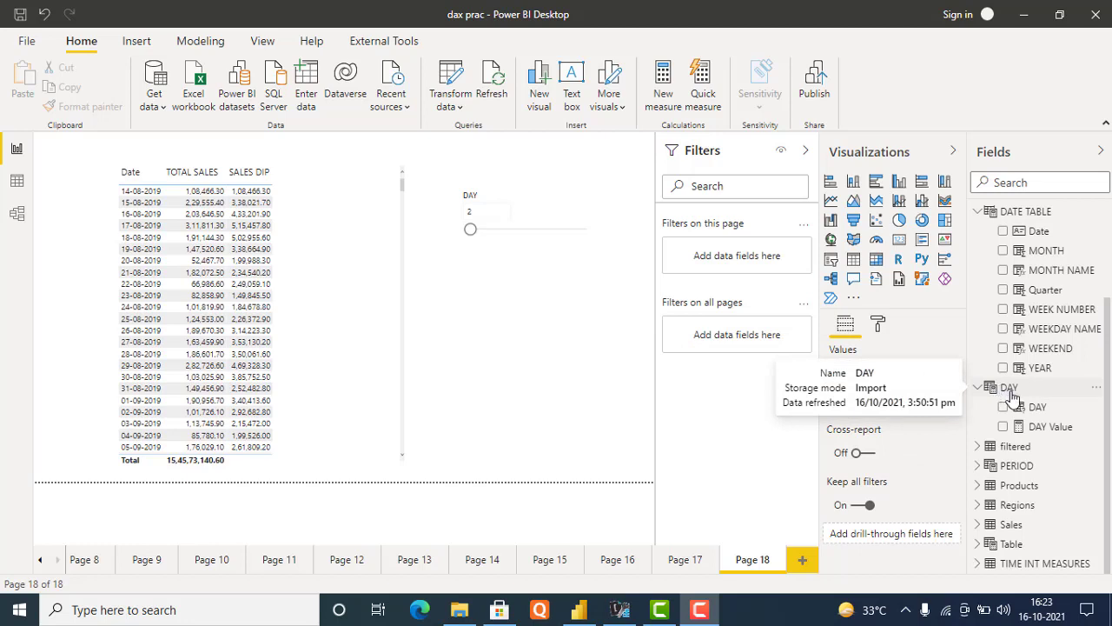
{"action": "left_click", "coordinate": [1010, 397]}
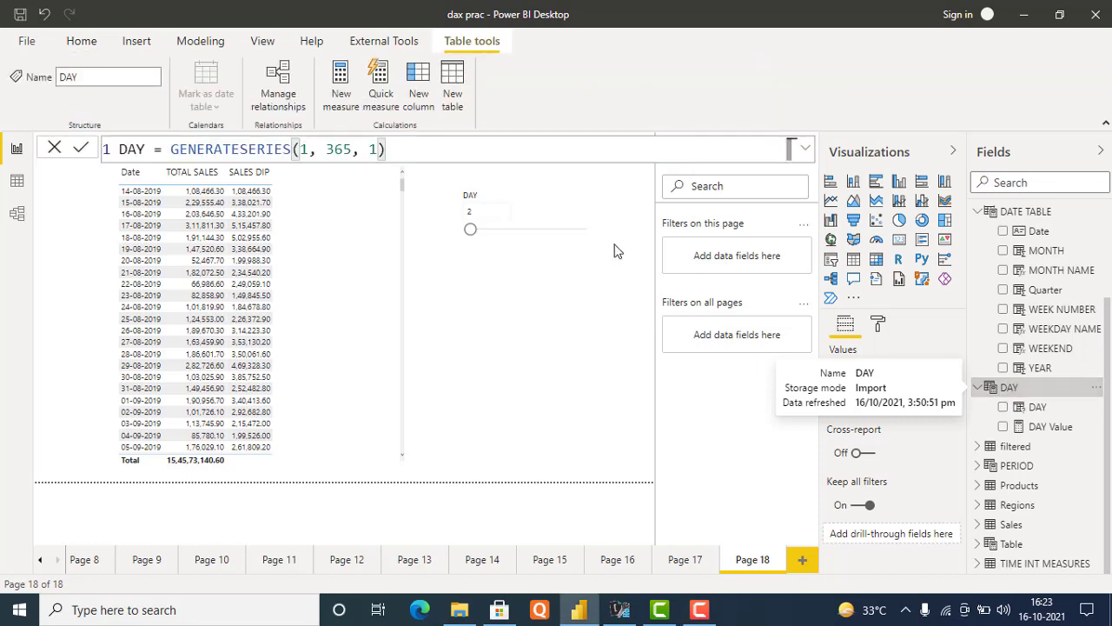
{"action": "left_click", "coordinate": [122, 150]}
{"action": "left_click_drag", "start_coordinate": [121, 150], "coordinate": [468, 159]}
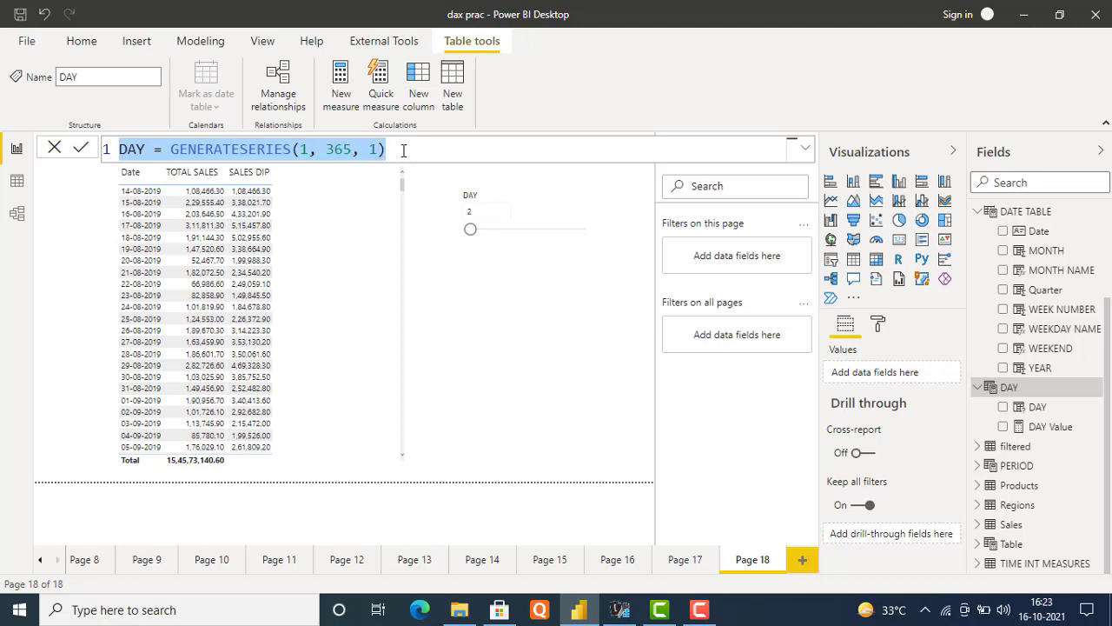
{"action": "left_click", "coordinate": [1030, 408]}
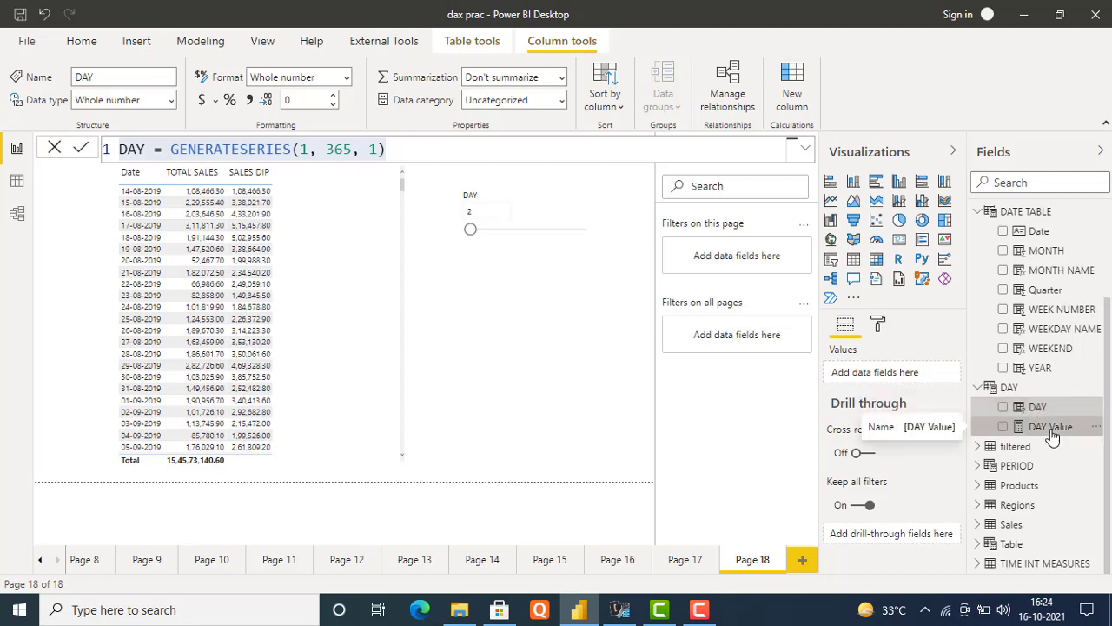
{"action": "left_click", "coordinate": [1051, 430]}
{"action": "left_click", "coordinate": [1038, 406]}
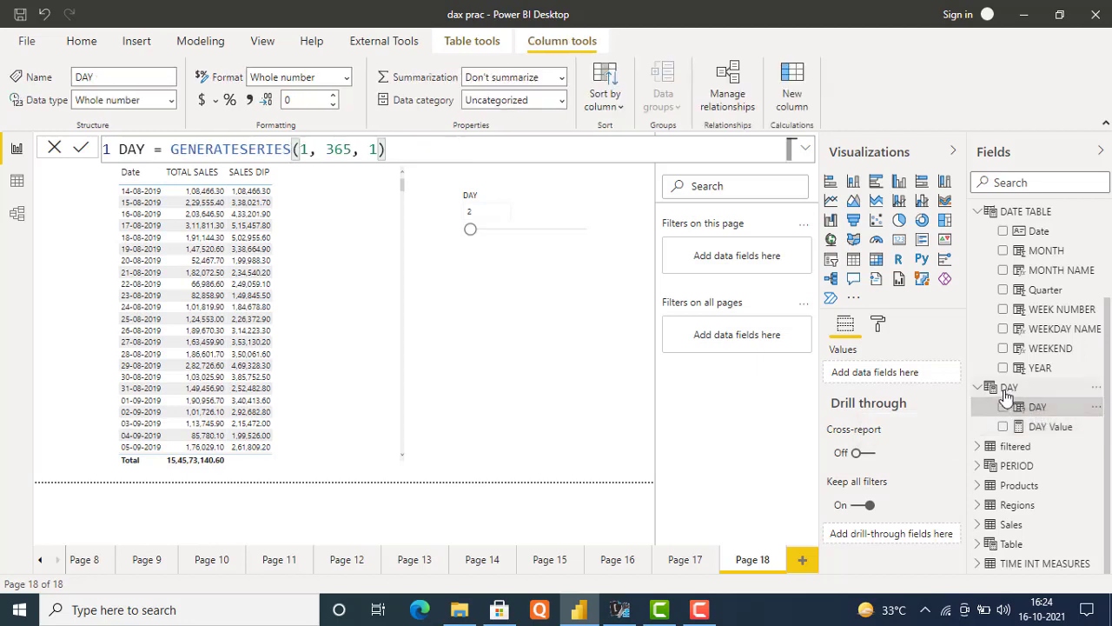
{"action": "left_click", "coordinate": [1008, 386]}
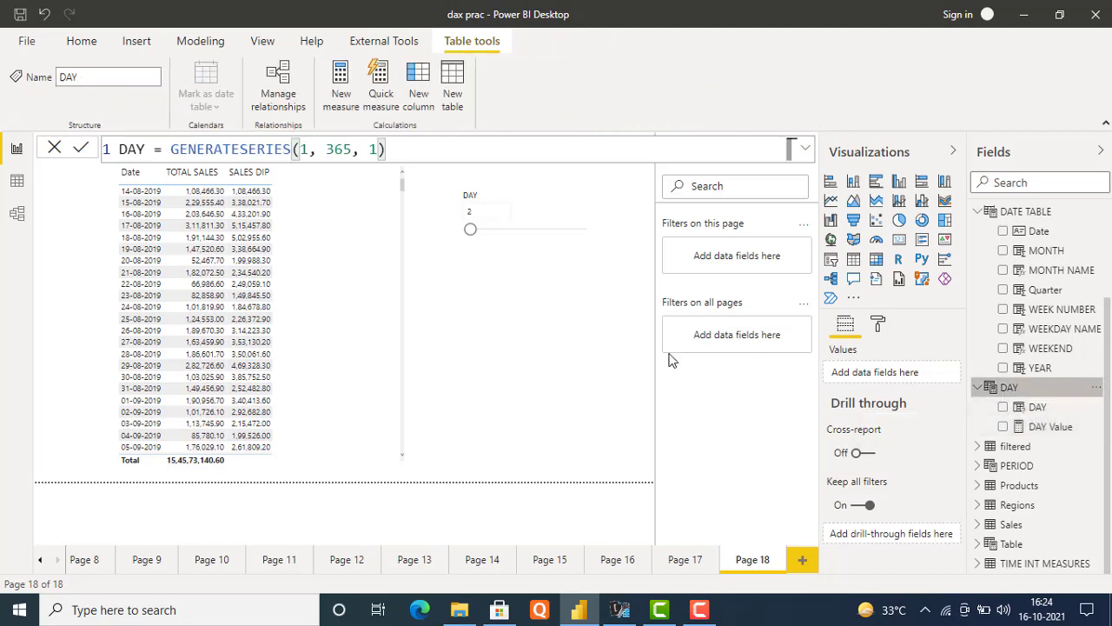
- Show the DAY table's rows in the data view and look through the generated series from its first row
{"action": "left_click", "coordinate": [17, 180]}
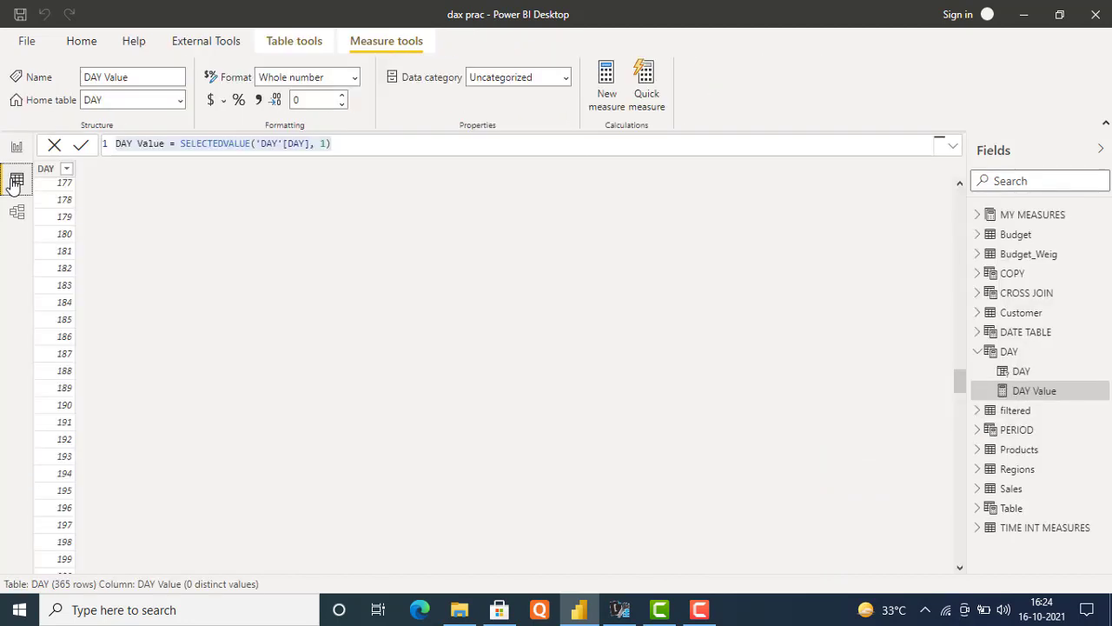
{"action": "left_click", "coordinate": [1008, 352]}
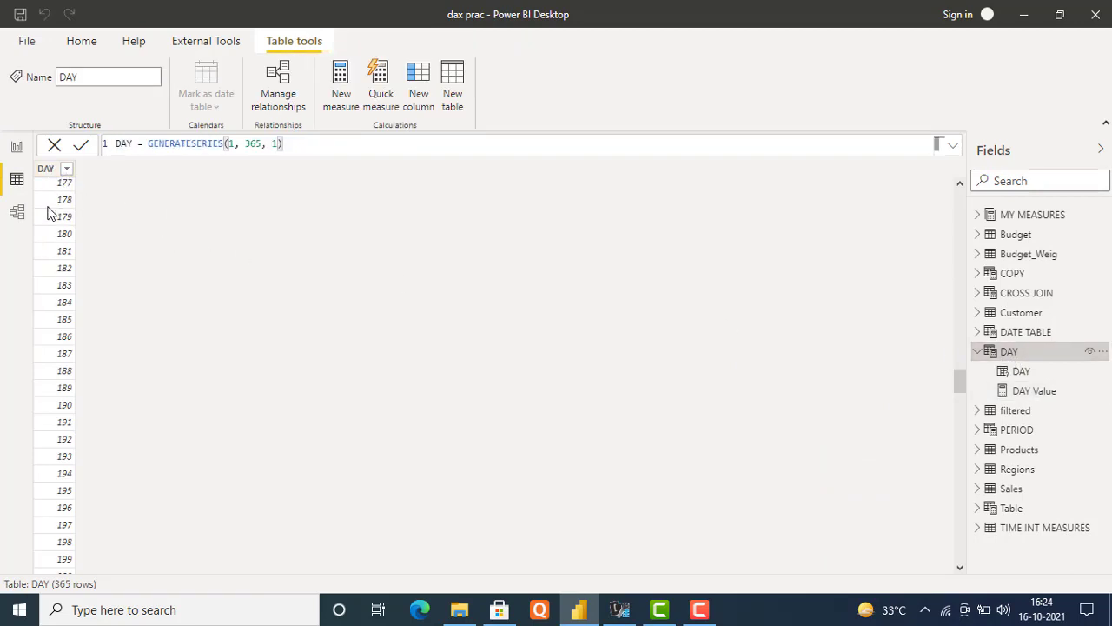
{"action": "scroll", "coordinate": [39, 356], "scroll_direction": "down", "scroll_amount": 3}
{"action": "scroll", "coordinate": [39, 369], "scroll_direction": "down", "scroll_amount": 5}
{"action": "scroll", "coordinate": [39, 377], "scroll_direction": "up", "scroll_amount": 20}
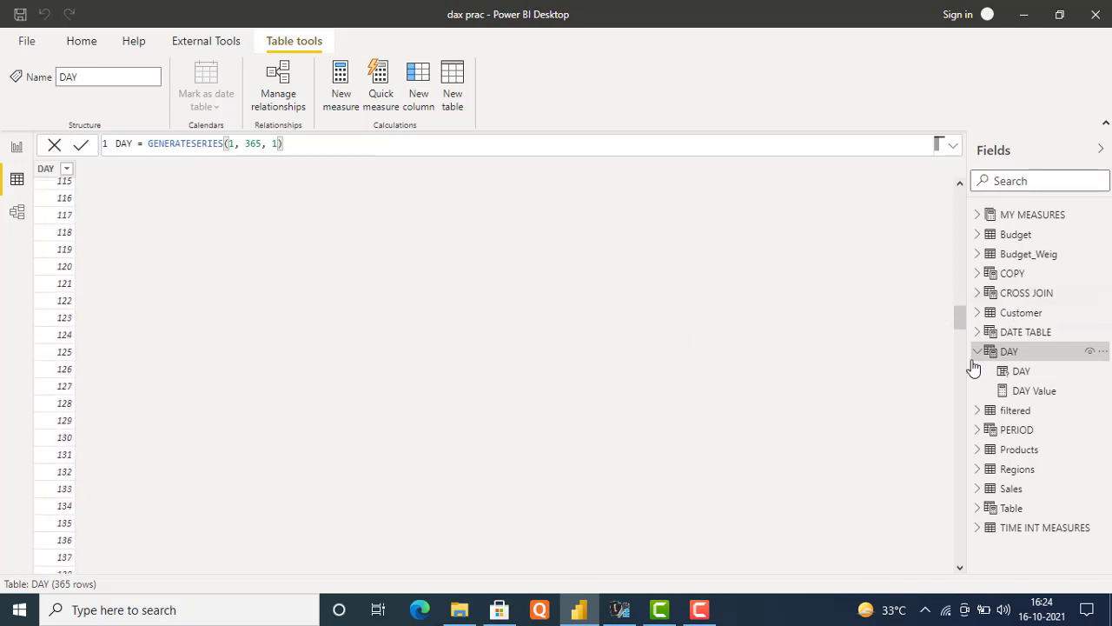
{"action": "left_click_drag", "start_coordinate": [962, 316], "coordinate": [949, 200]}
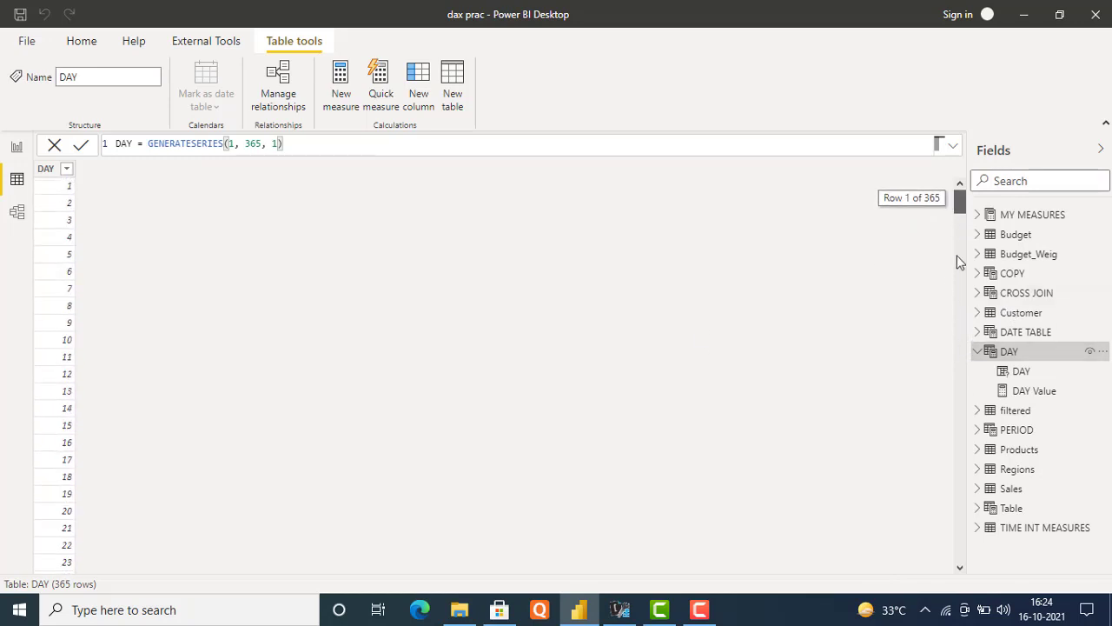
{"action": "left_click_drag", "start_coordinate": [959, 258], "coordinate": [962, 202]}
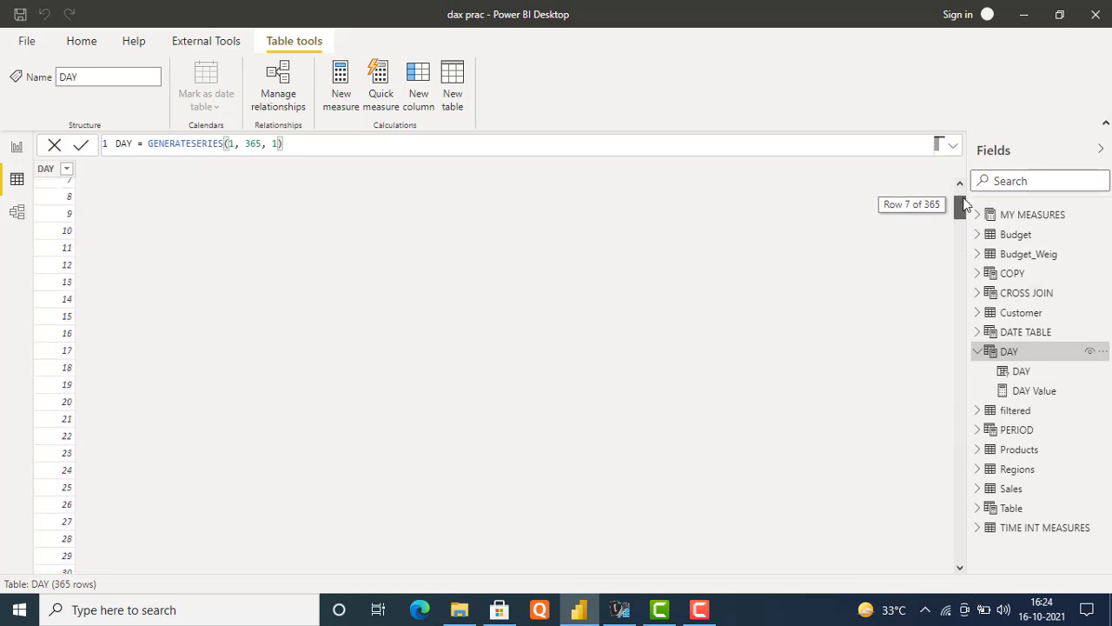
- Open the DAY Value measure and examine its SELECTEDVALUE formula, including the alternate result argument
{"action": "left_click", "coordinate": [1036, 391]}
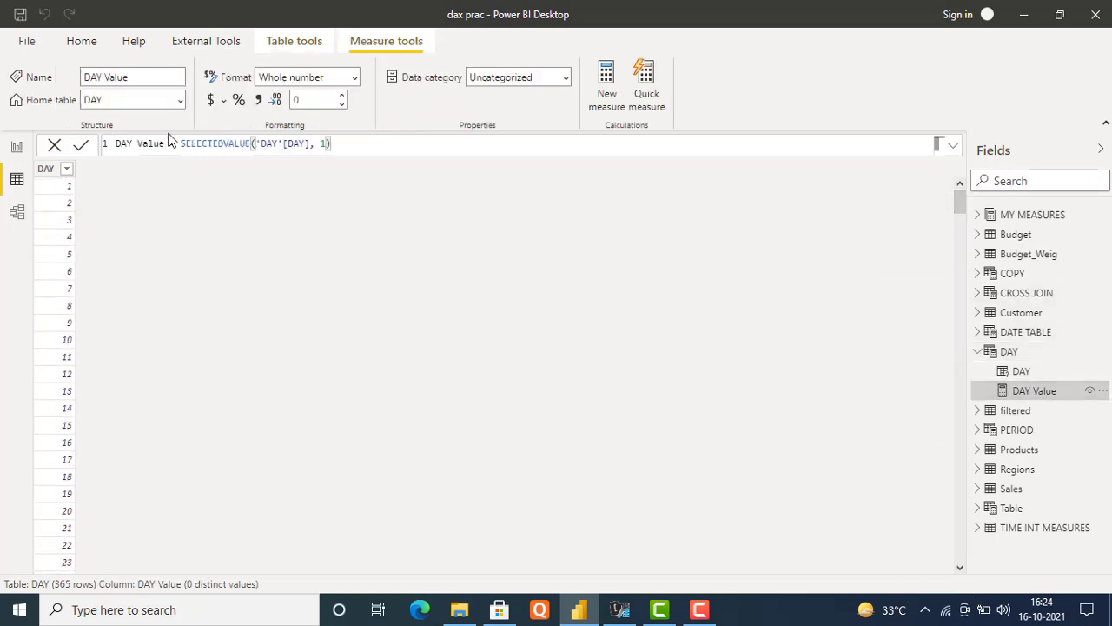
{"action": "left_click_drag", "start_coordinate": [181, 143], "coordinate": [324, 144]}
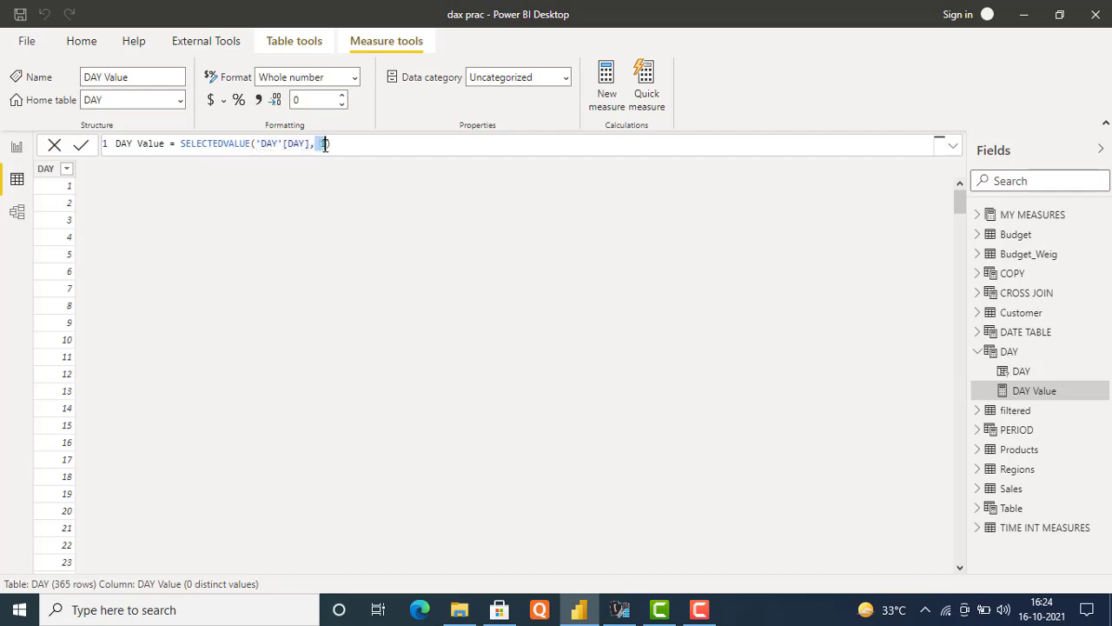
- Examine each part of the DAY Value formula: the measure name, the 'DAY'[DAY] column argument and the alternate result 1
{"action": "left_click", "coordinate": [256, 143]}
{"action": "left_click_drag", "start_coordinate": [257, 143], "coordinate": [311, 143]}
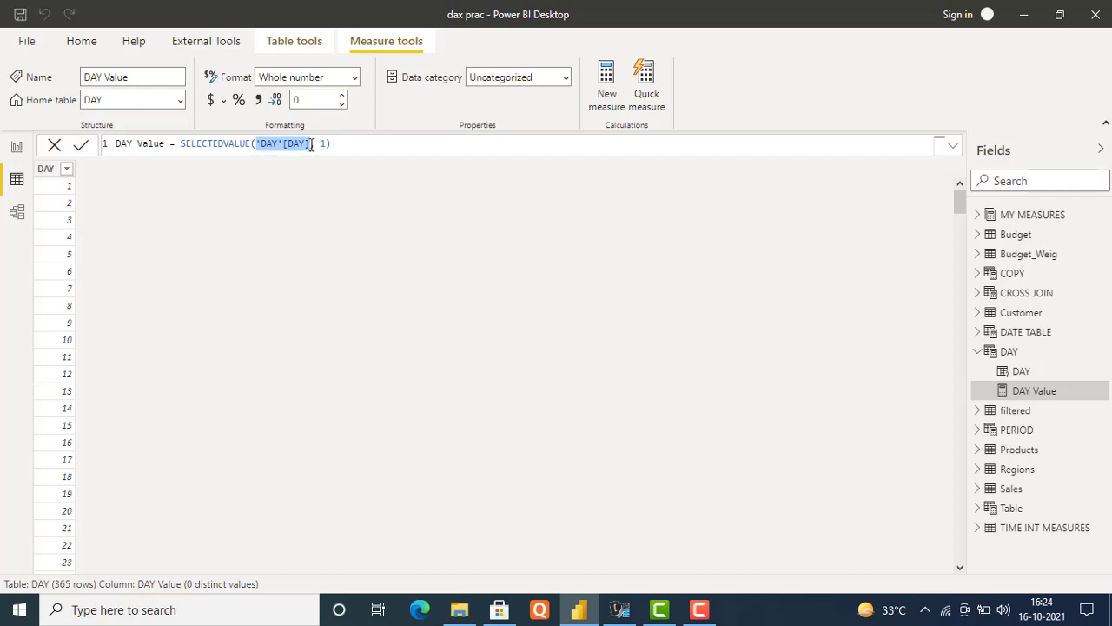
{"action": "left_click", "coordinate": [277, 143]}
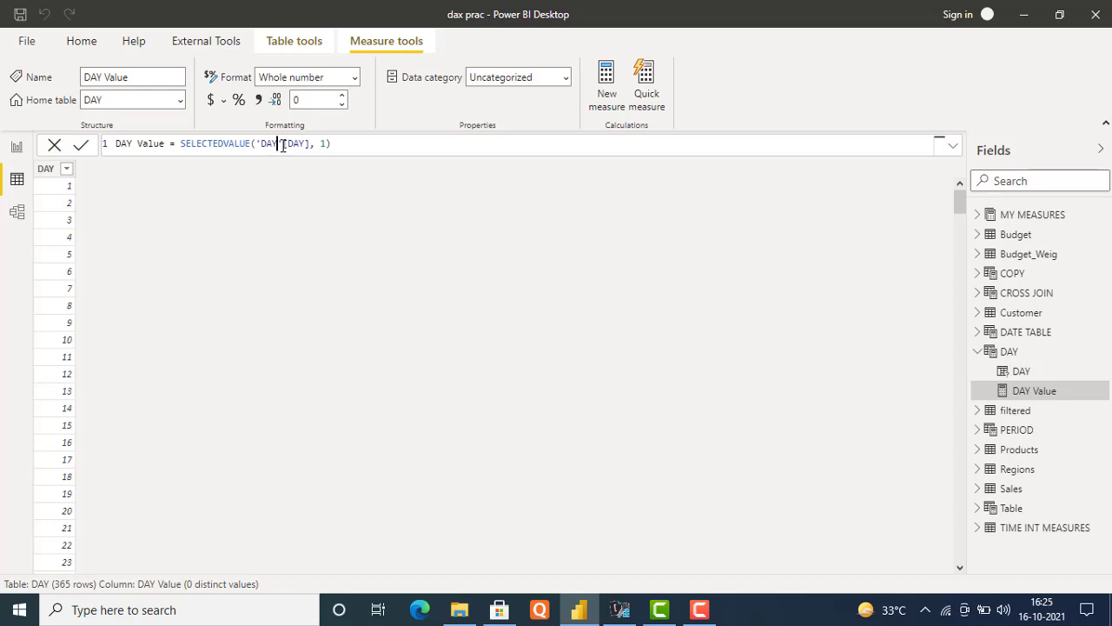
{"action": "left_click_drag", "start_coordinate": [315, 144], "coordinate": [327, 143]}
{"action": "left_click_drag", "start_coordinate": [116, 143], "coordinate": [164, 144]}
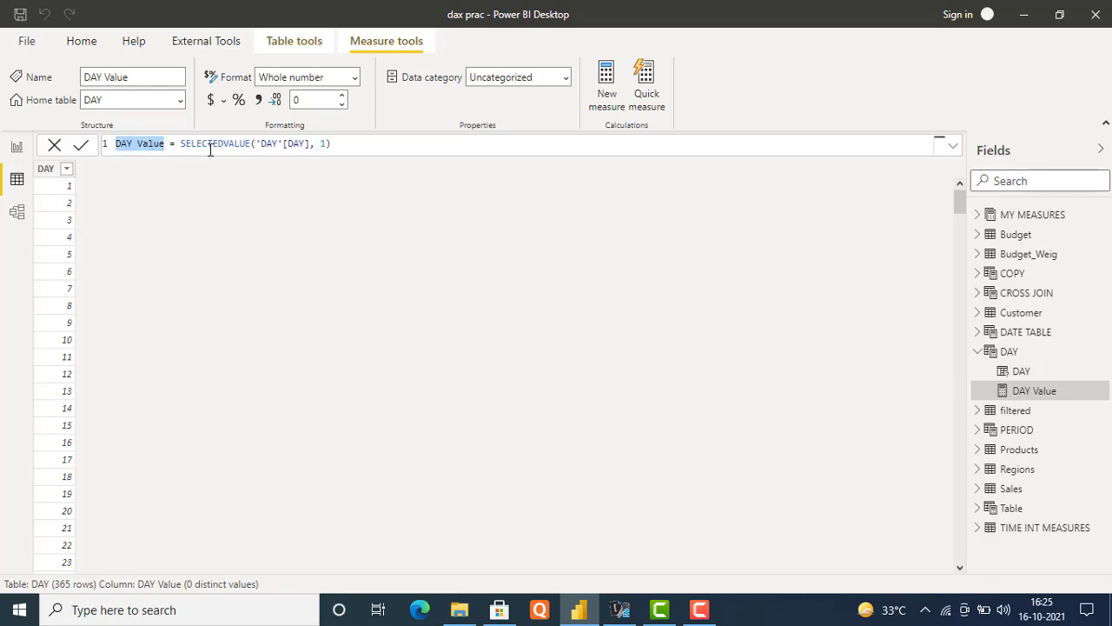
{"action": "left_click_drag", "start_coordinate": [260, 143], "coordinate": [311, 143]}
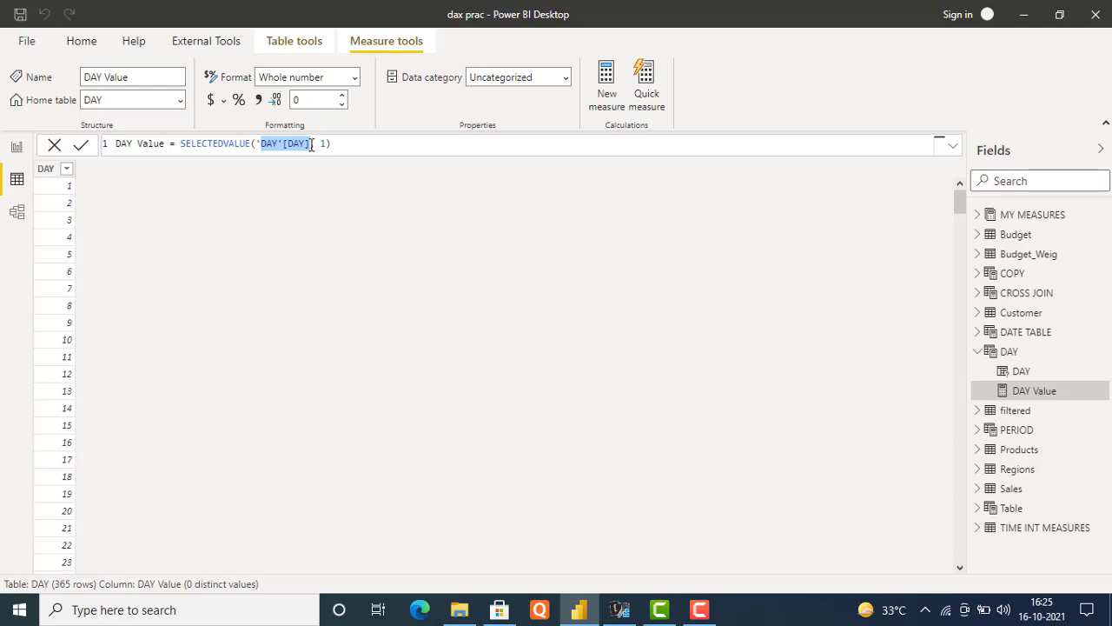
{"action": "left_click_drag", "start_coordinate": [321, 145], "coordinate": [326, 144]}
{"action": "left_click", "coordinate": [359, 145]}
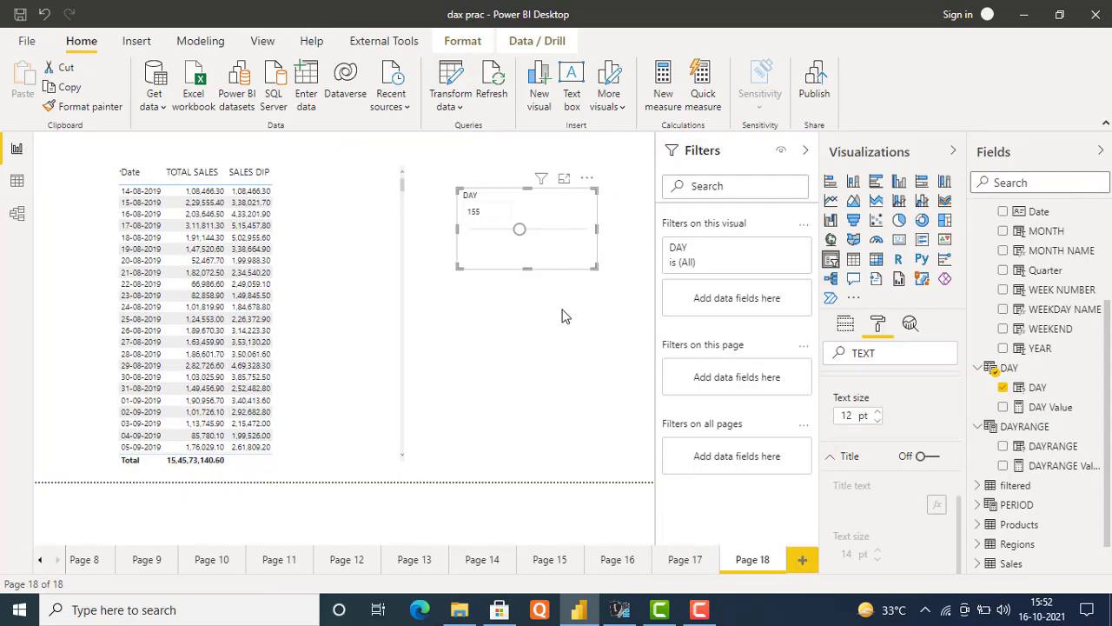
- Add a small card visual in the empty area below the DAY slicer and show the DAY Value measure in it
{"action": "left_click", "coordinate": [561, 315]}
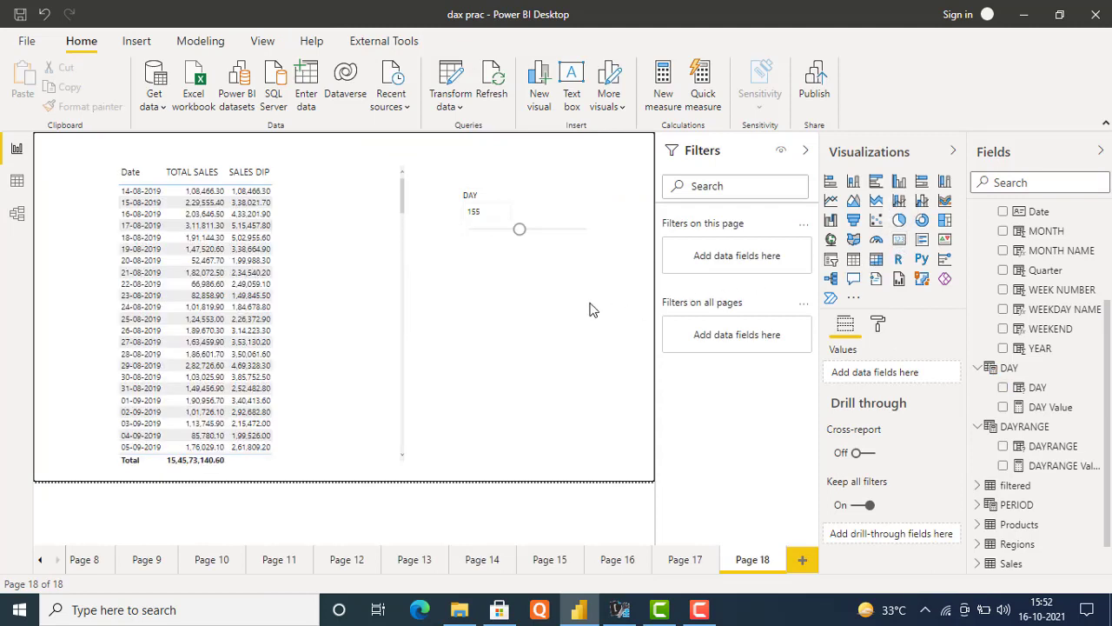
{"action": "left_click", "coordinate": [899, 239]}
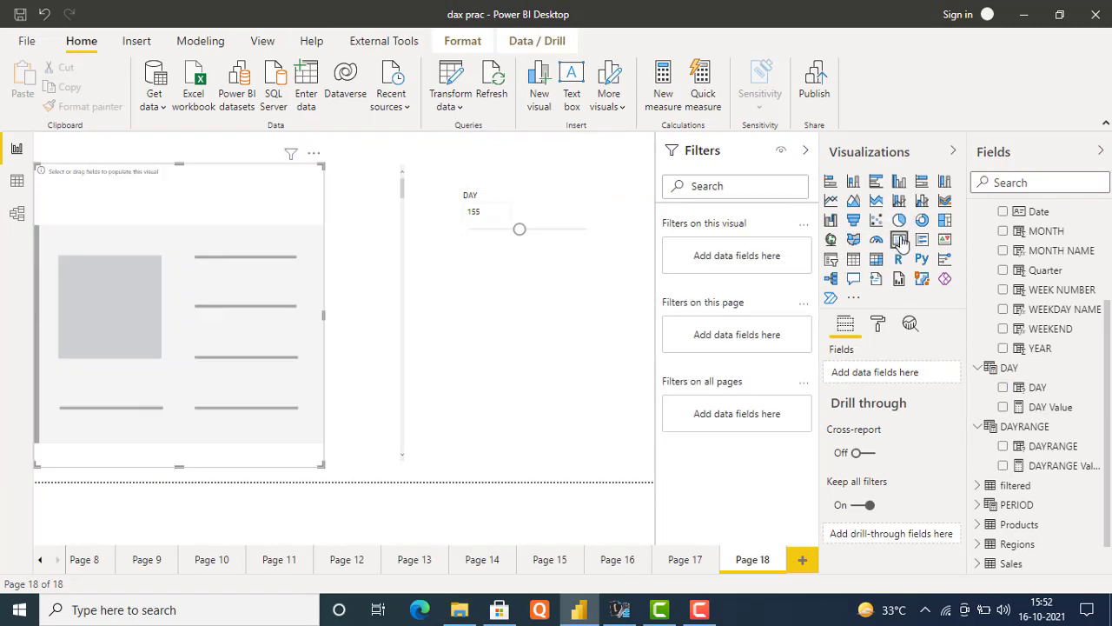
{"action": "left_click_drag", "start_coordinate": [323, 164], "coordinate": [154, 318]}
{"action": "left_click_drag", "start_coordinate": [92, 340], "coordinate": [550, 314]}
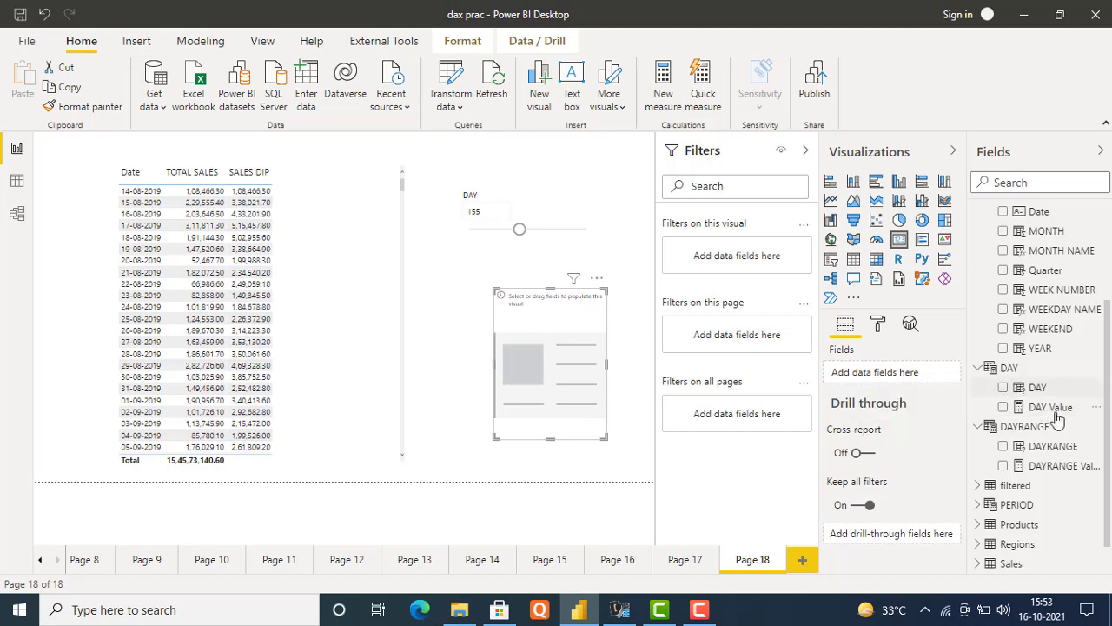
{"action": "left_click_drag", "start_coordinate": [1052, 406], "coordinate": [480, 372]}
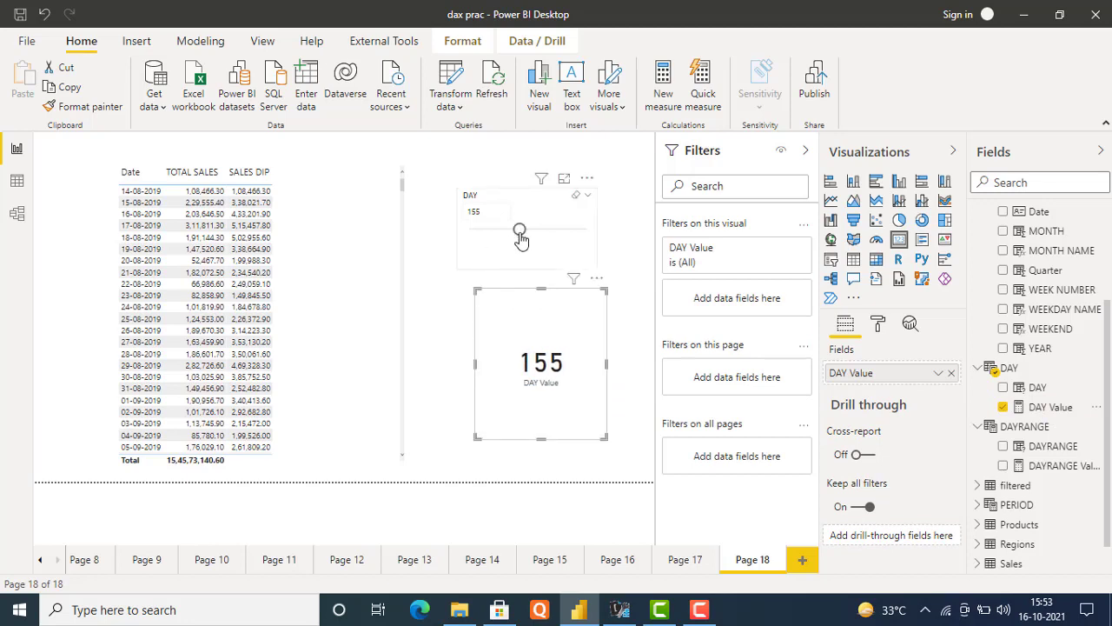
- Set the DAY slicer to 264 and check the DAY Value card against it
{"action": "left_click_drag", "start_coordinate": [520, 239], "coordinate": [559, 235]}
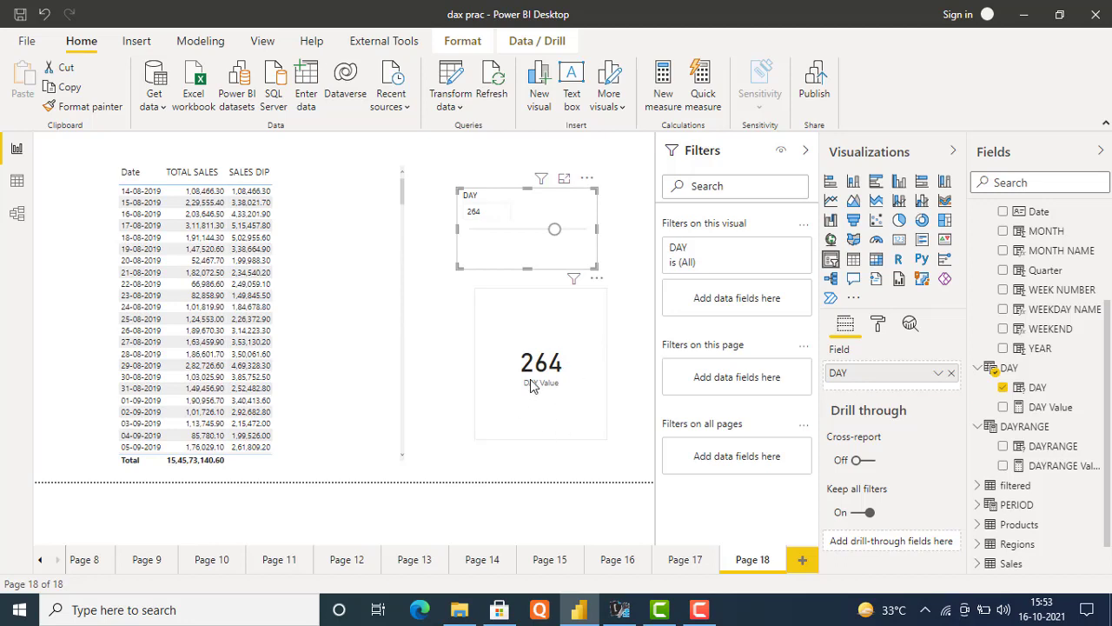
{"action": "mouse_move", "coordinate": [548, 372]}
{"action": "left_click", "coordinate": [574, 341]}
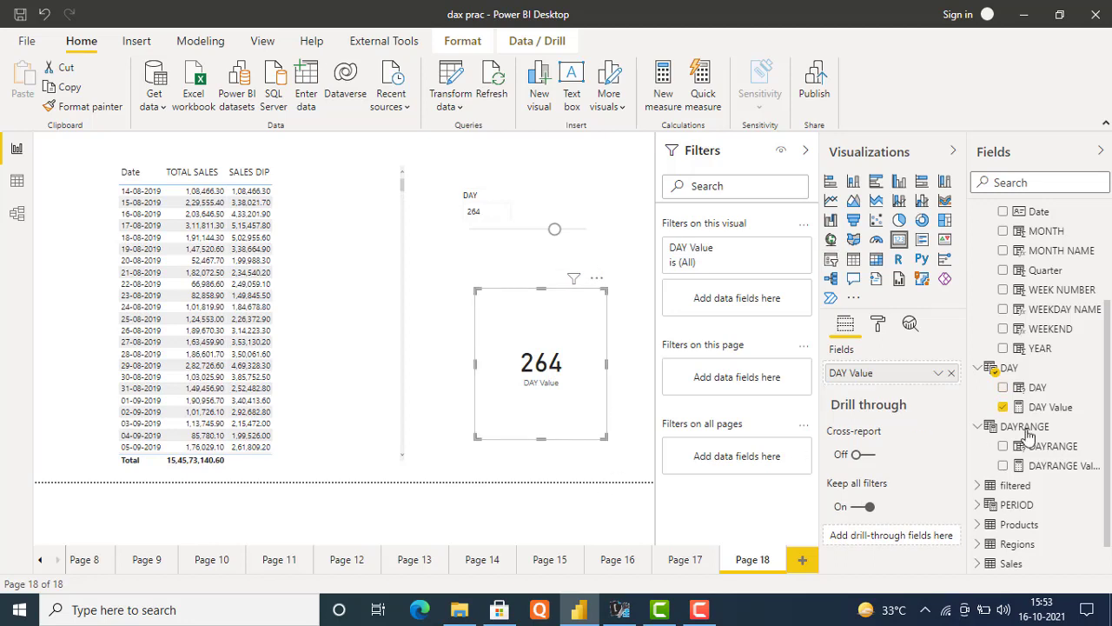
- In the SALES DIP measure, replace the fixed 2 in the DATESINPERIOD interval with 'DAY'[DAY Value], keeping the minus sign
{"action": "left_click_drag", "start_coordinate": [1109, 383], "coordinate": [1110, 431]}
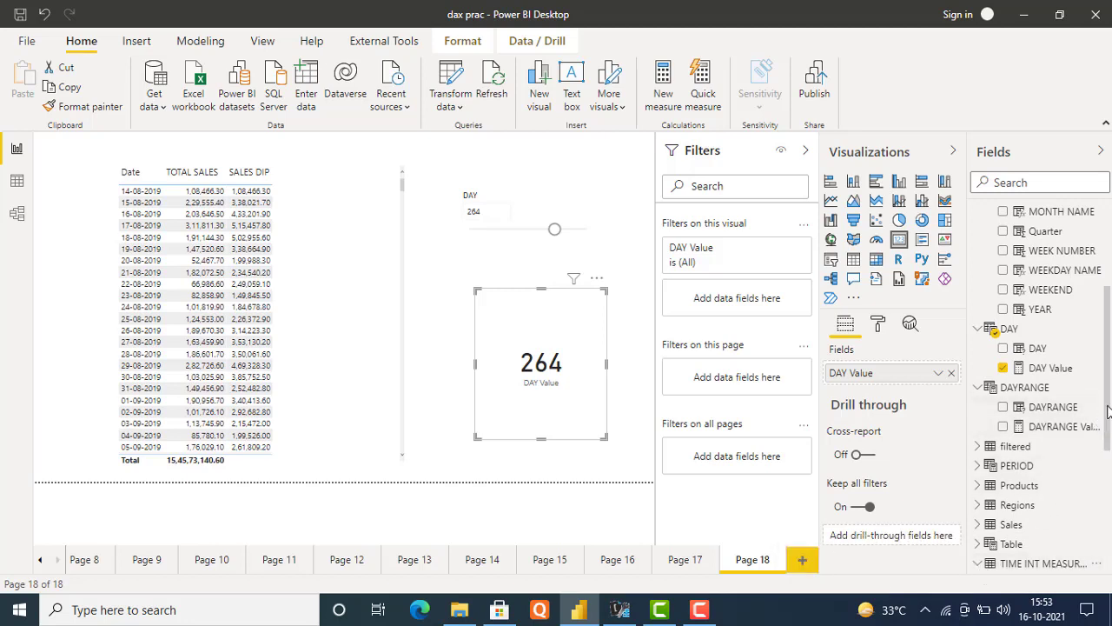
{"action": "scroll", "coordinate": [1091, 451], "scroll_direction": "down", "scroll_amount": 5}
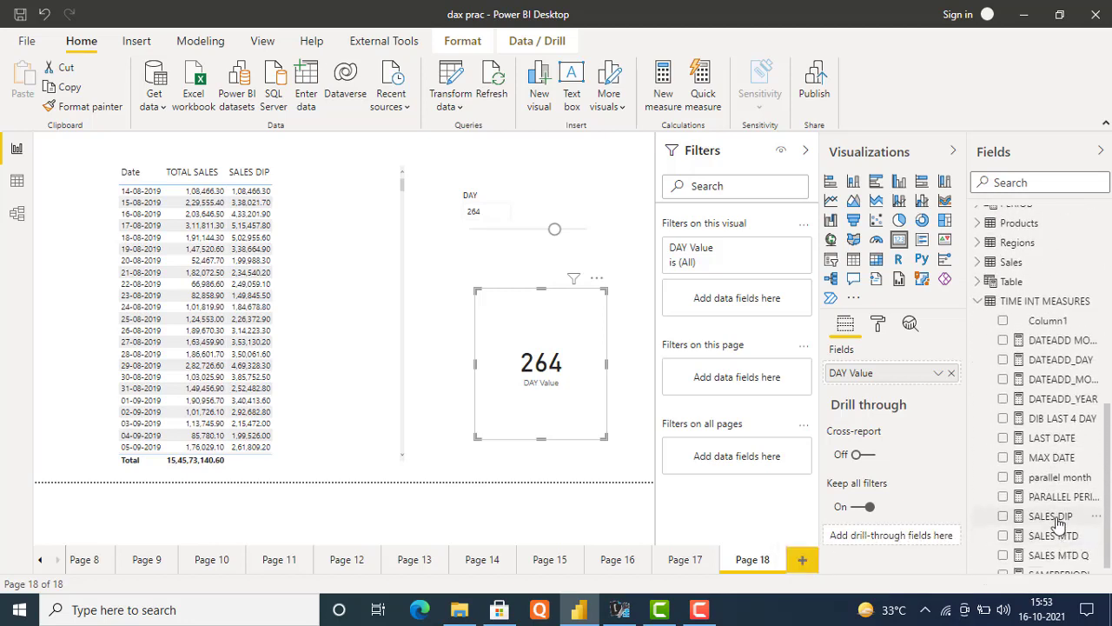
{"action": "left_click", "coordinate": [1050, 515]}
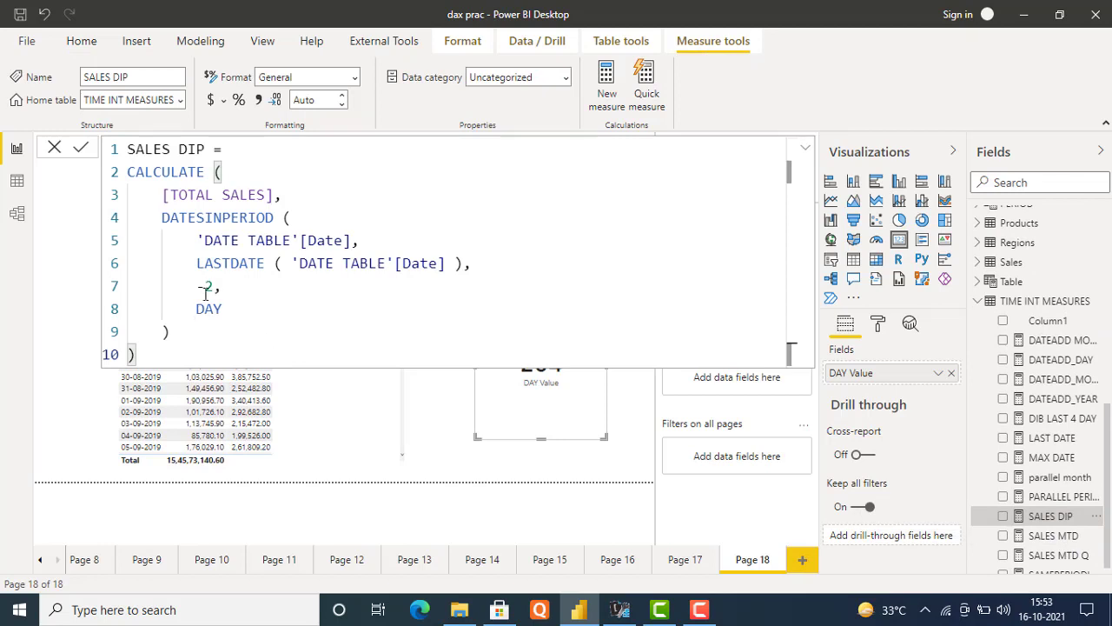
{"action": "double_click", "coordinate": [209, 287]}
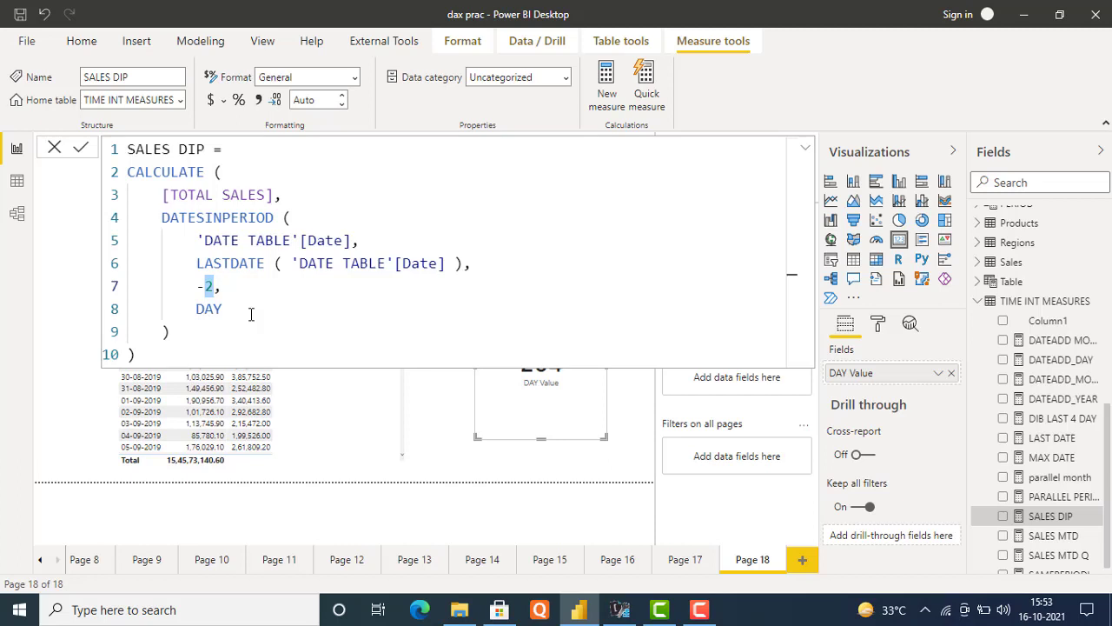
{"action": "key", "text": "BackSpace"}
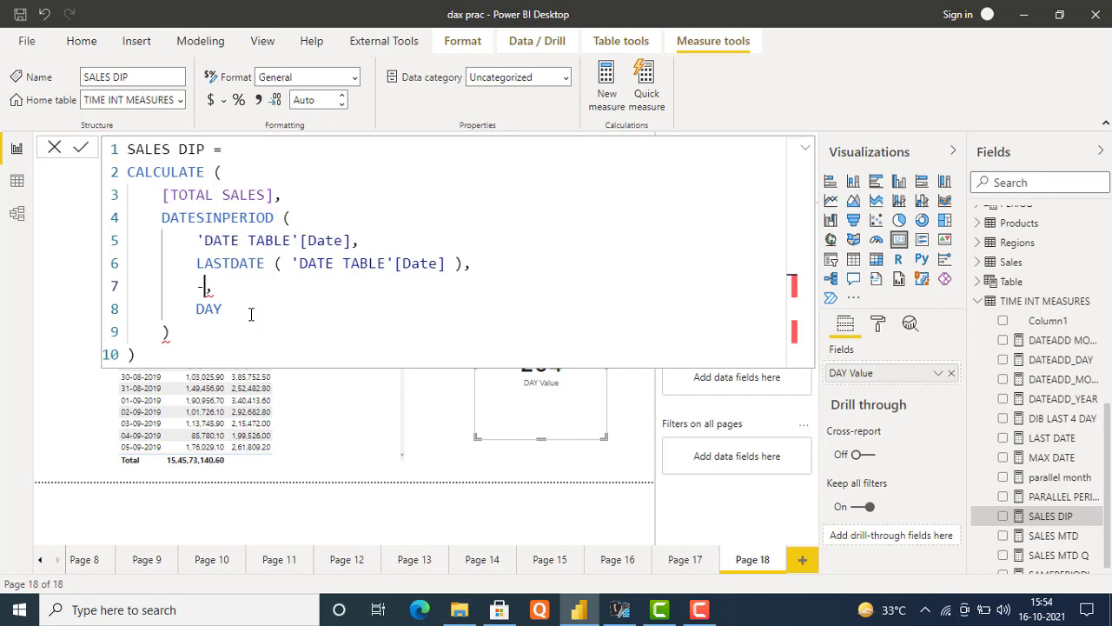
{"action": "type", "text": "DAY"}
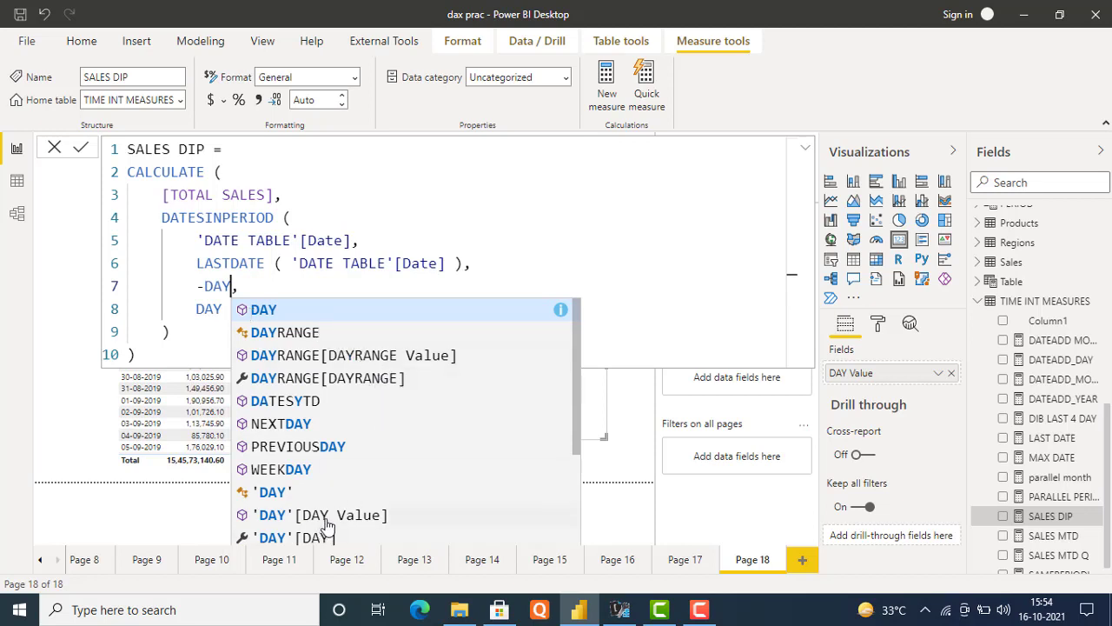
{"action": "scroll", "coordinate": [578, 414], "scroll_direction": "down", "scroll_amount": 2}
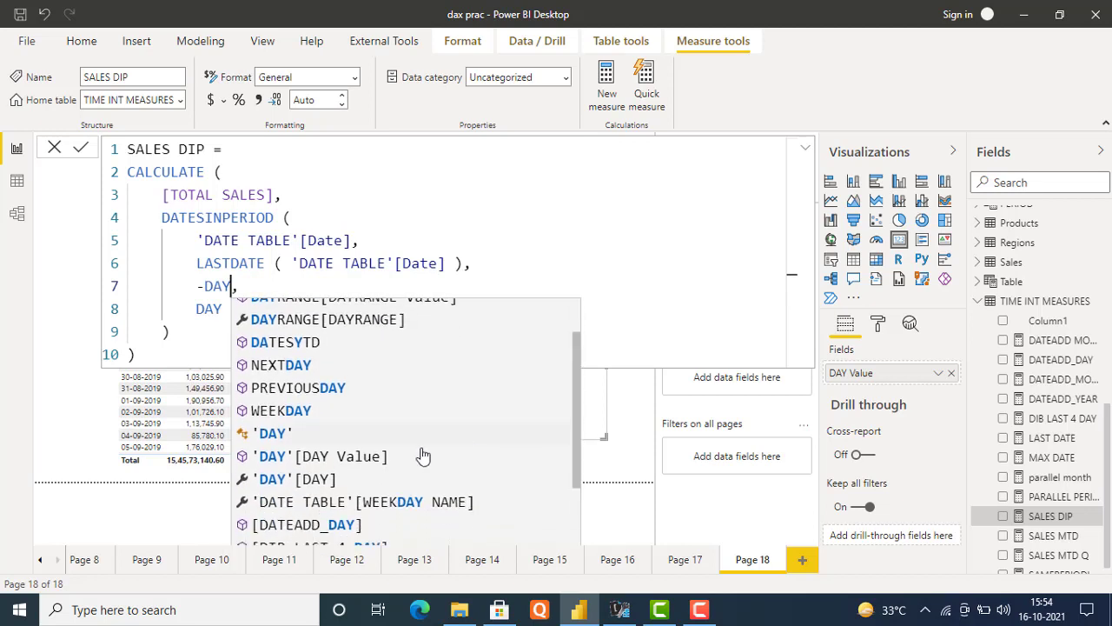
{"action": "left_click", "coordinate": [315, 465]}
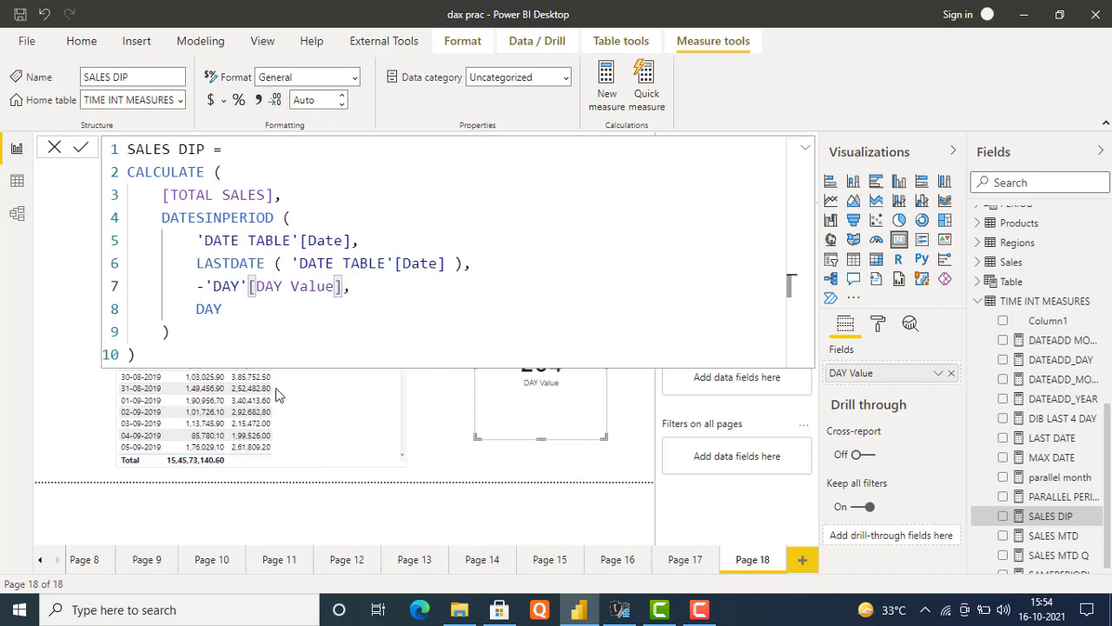
- Remove the 'DAY' table prefix so the interval reads -[DAY Value], and commit the SALES DIP formula
{"action": "left_click", "coordinate": [241, 285]}
{"action": "left_click", "coordinate": [250, 286]}
{"action": "key", "text": "BackSpace"}
{"action": "key", "text": "BackSpace"}
{"action": "key", "text": "BackSpace"}
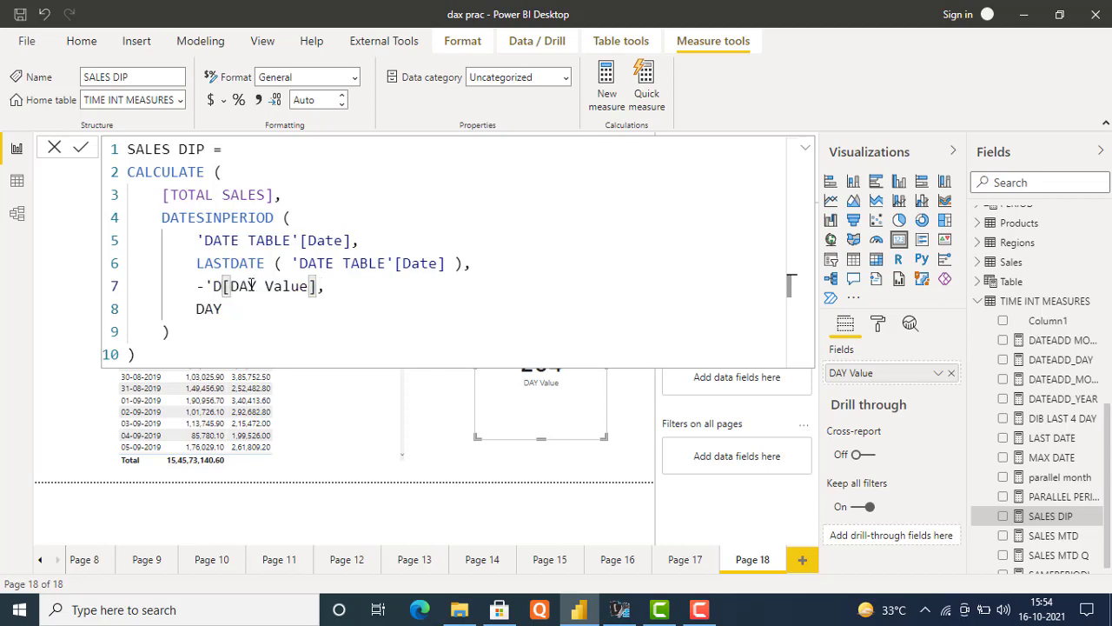
{"action": "key", "text": "BackSpace"}
{"action": "key", "text": "BackSpace"}
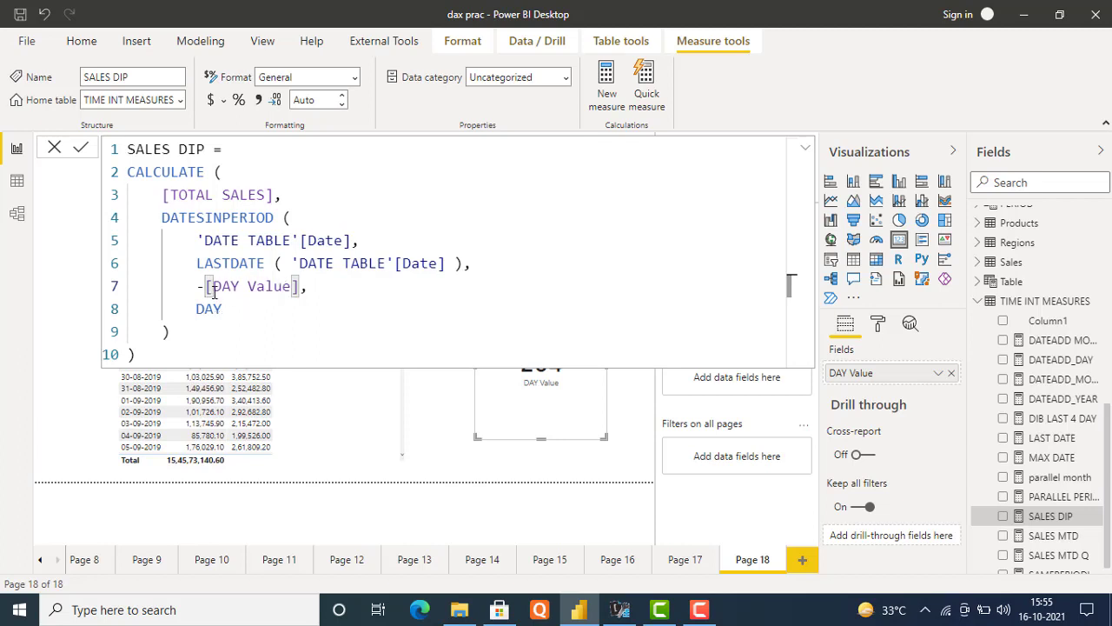
{"action": "left_click", "coordinate": [161, 353]}
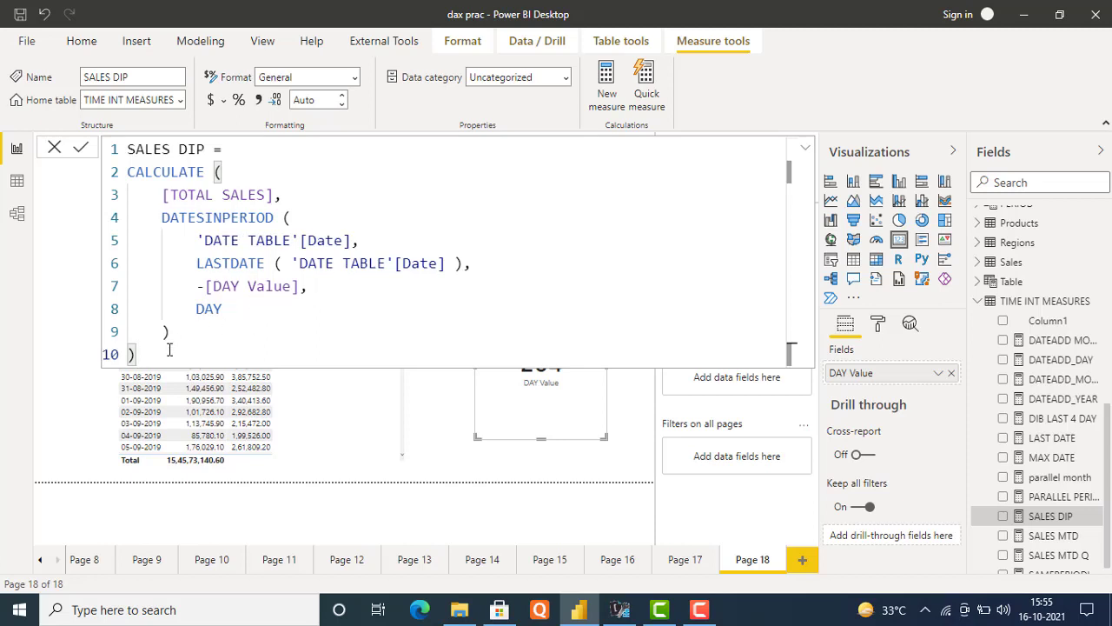
{"action": "key", "text": "Return"}
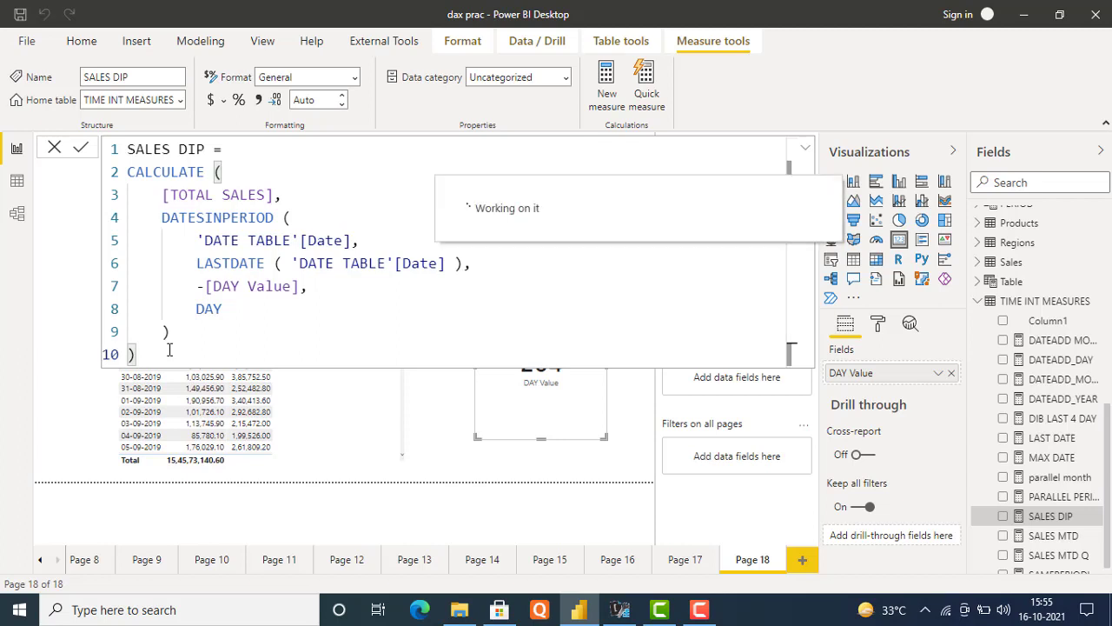
{"action": "left_click", "coordinate": [54, 148]}
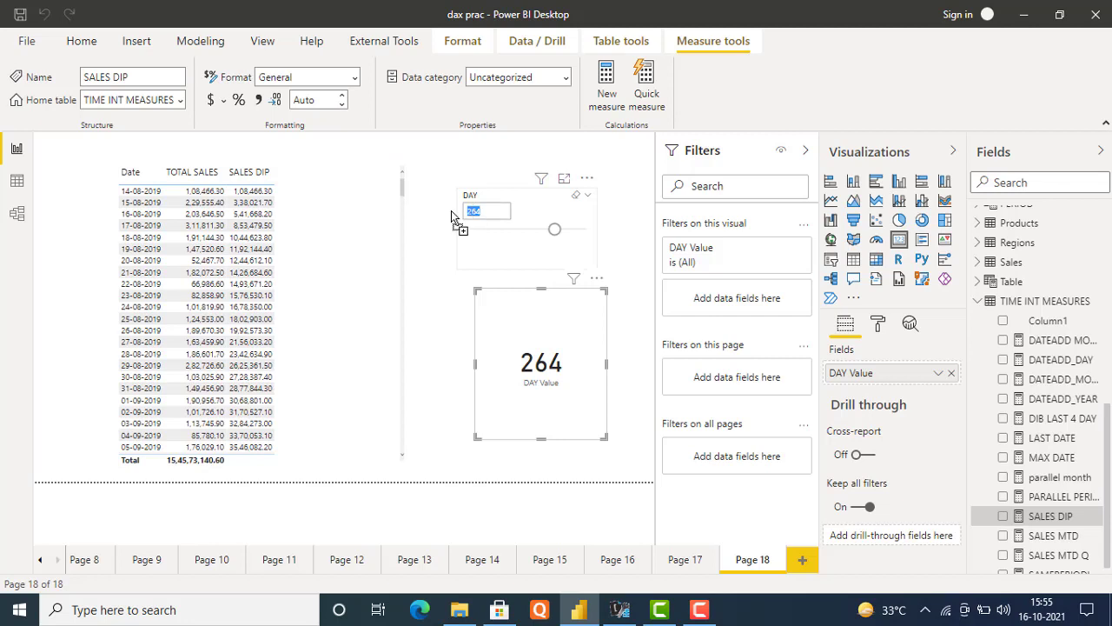
- Test the dynamic SALES DIP column with DAY slicer values of 2, 3 and 7
{"action": "key", "text": "Return"}
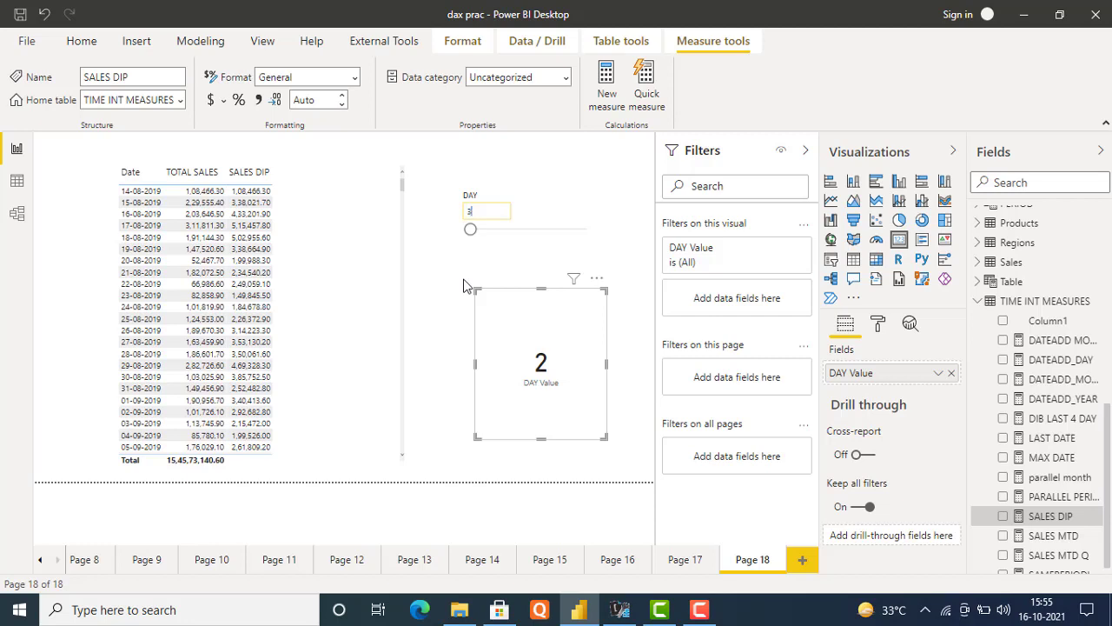
{"action": "key", "text": "Return"}
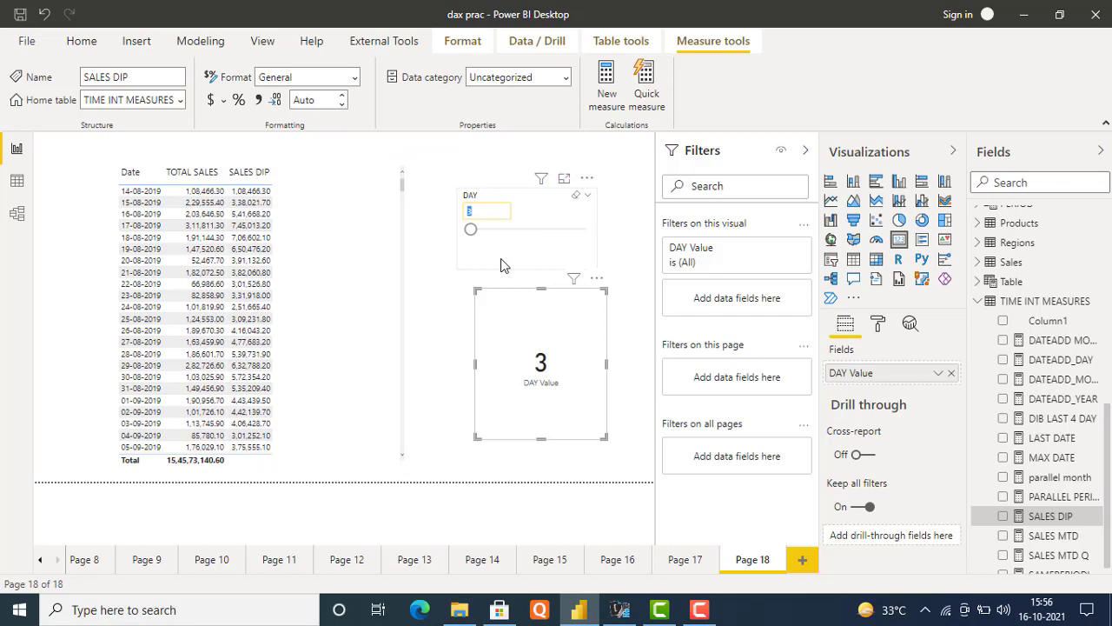
{"action": "type", "text": "7"}
{"action": "key", "text": "Return"}
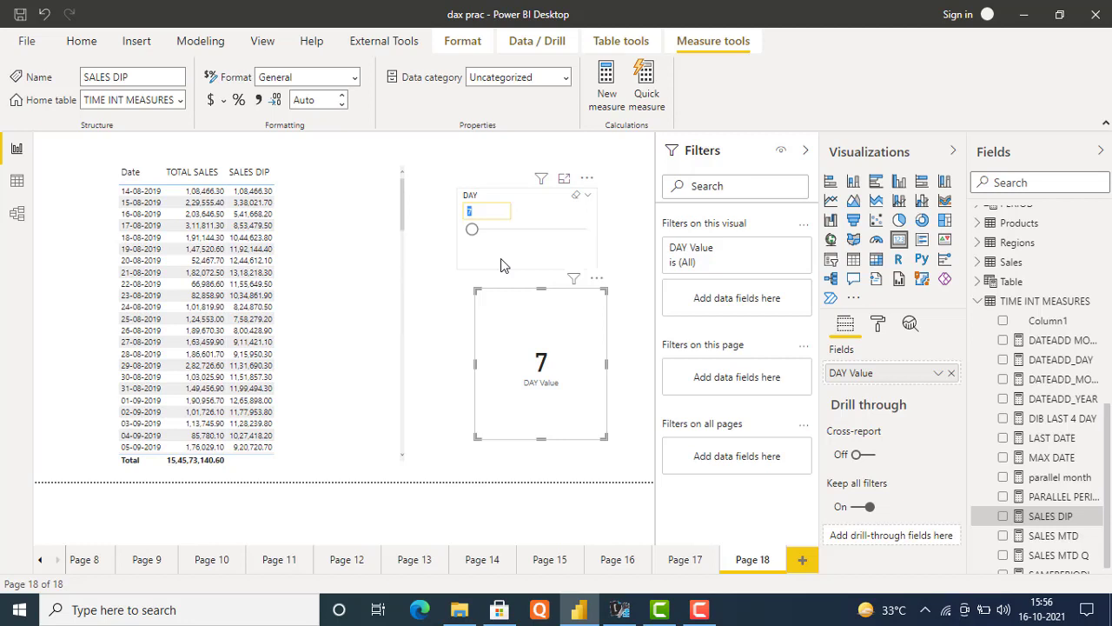
- Set the DAY slicer to 15 to test a longer interval in the SALES DIP column
{"action": "left_click", "coordinate": [476, 211]}
{"action": "key", "text": "BackSpace"}
{"action": "left_click", "coordinate": [462, 217]}
{"action": "type", "text": "15"}
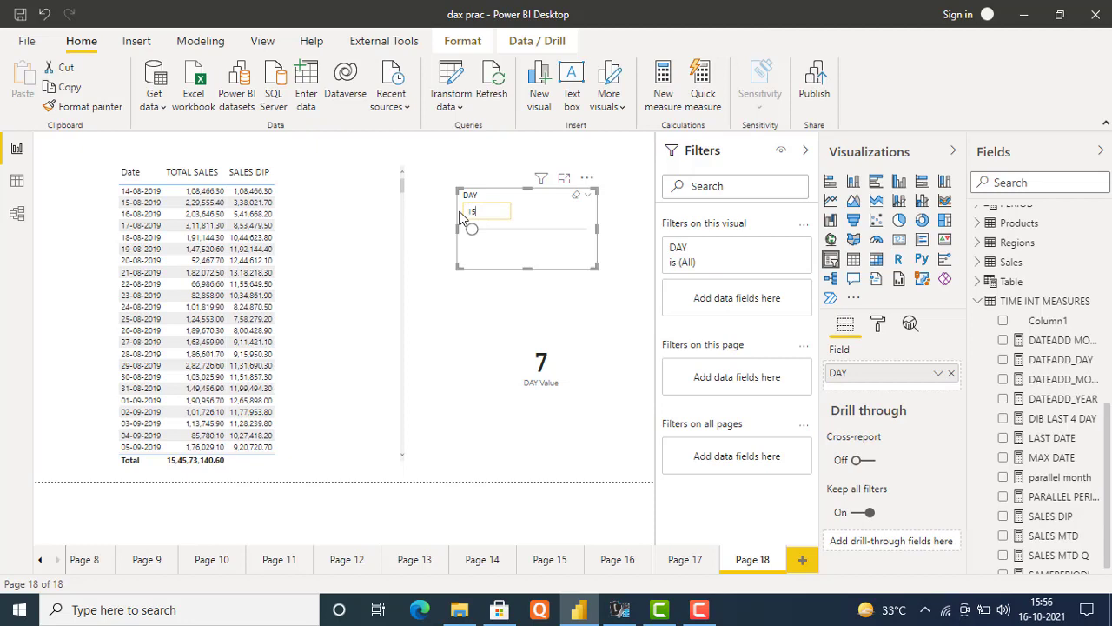
{"action": "key", "text": "Return"}
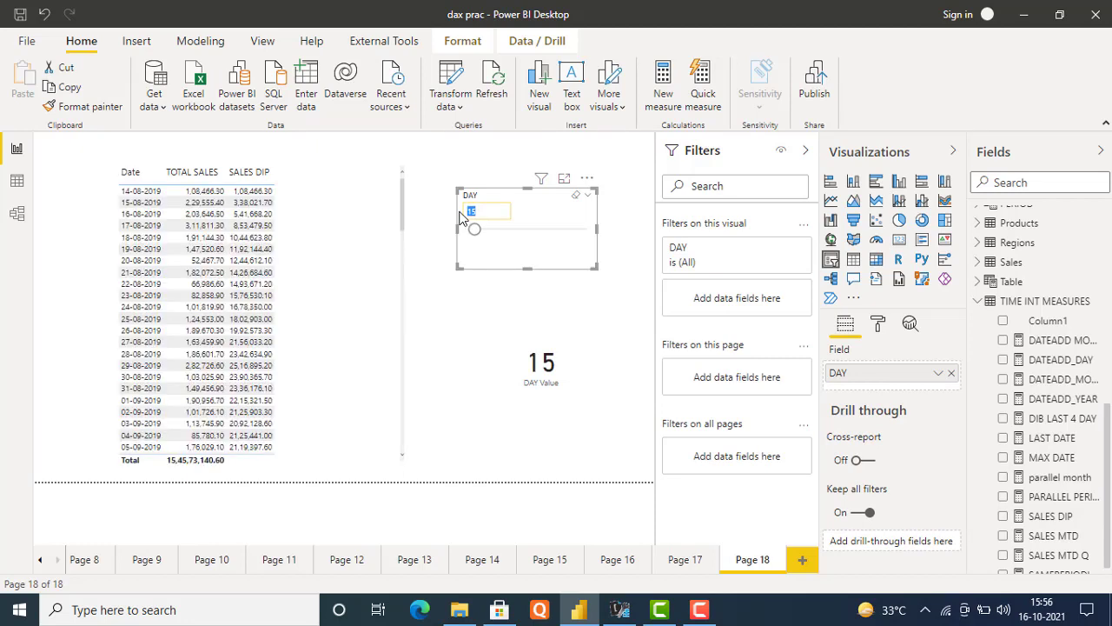
- Set the DAY slicer to 3 to test a shorter interval in the SALES DIP column
{"action": "left_click", "coordinate": [491, 209]}
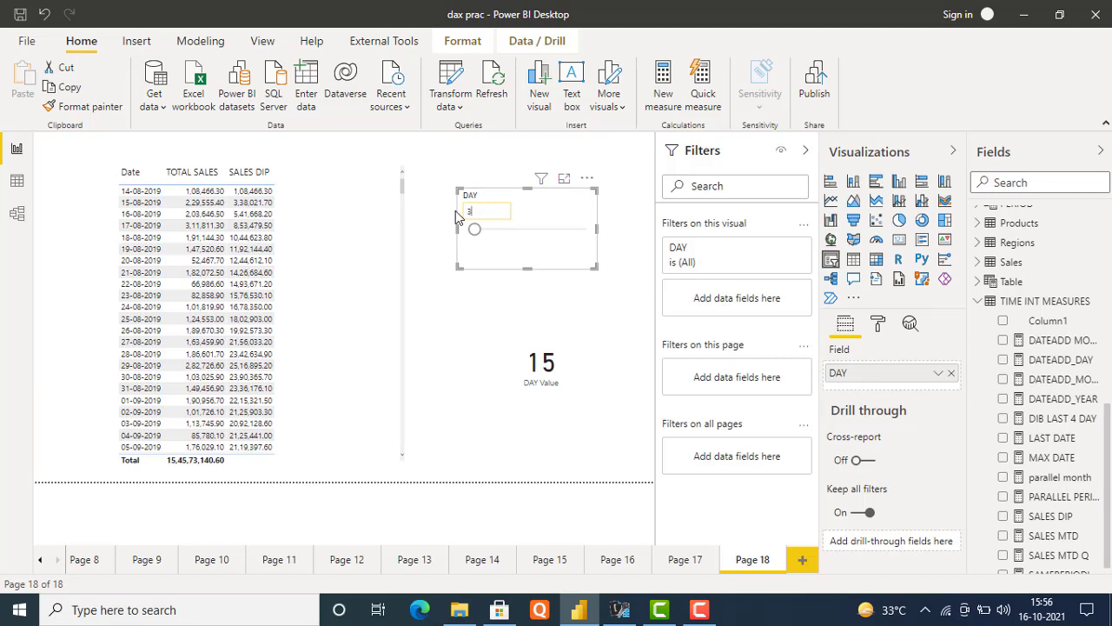
{"action": "type", "text": "3"}
{"action": "key", "text": "Return"}
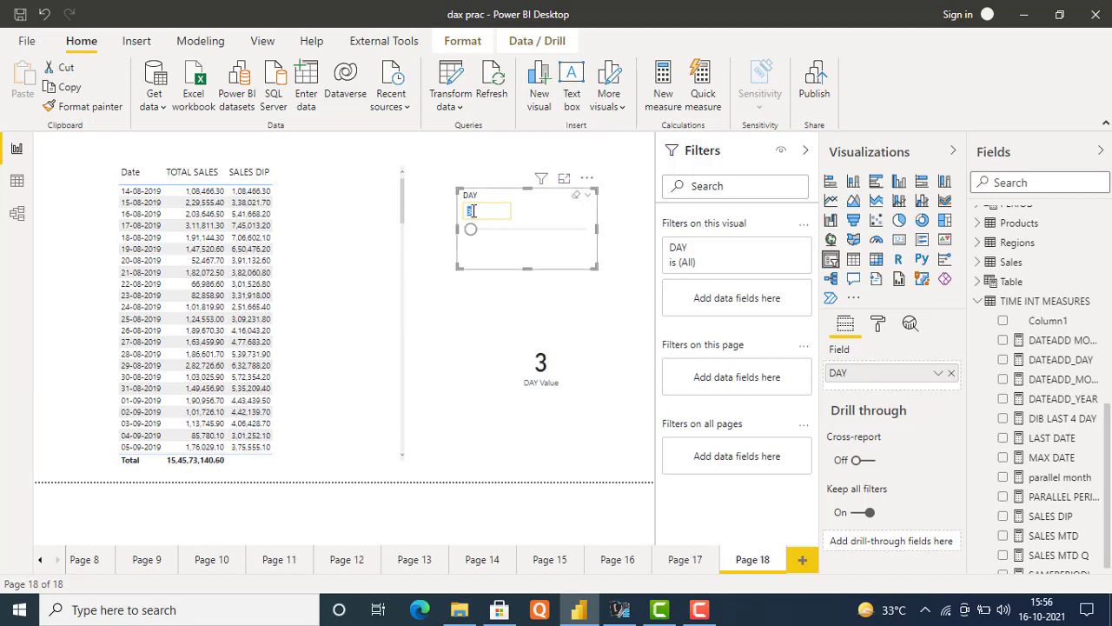
- Set the DAY slicer to 2 so SALES DIP covers a two-day interval
{"action": "left_click", "coordinate": [477, 211]}
{"action": "double_click", "coordinate": [477, 210]}
{"action": "type", "text": "2"}
{"action": "key", "text": "Return"}
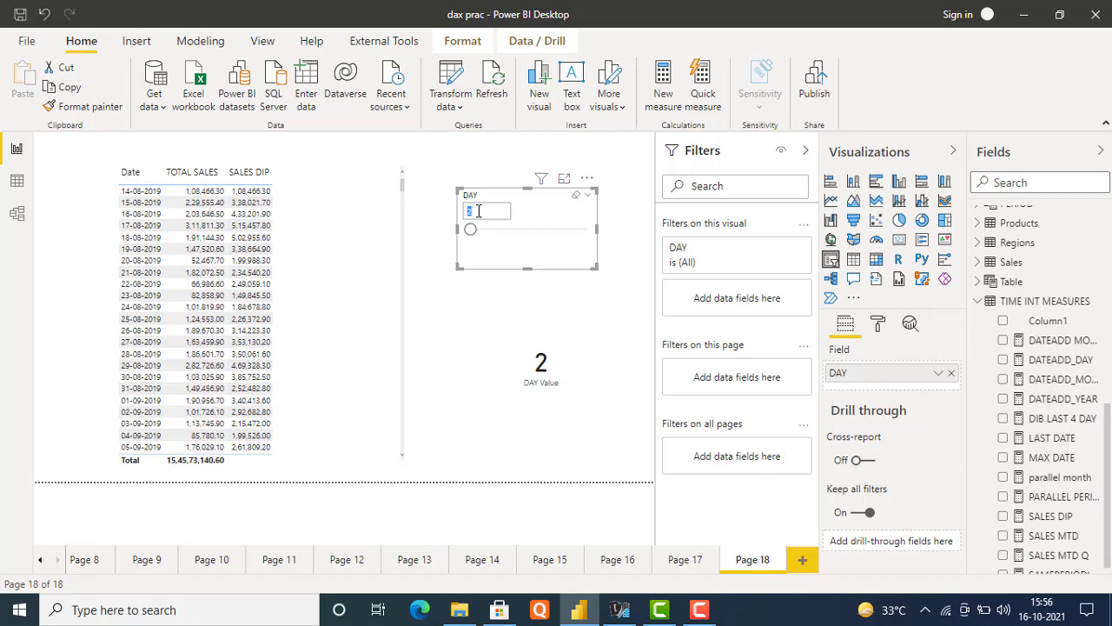
{"action": "left_click", "coordinate": [699, 609]}
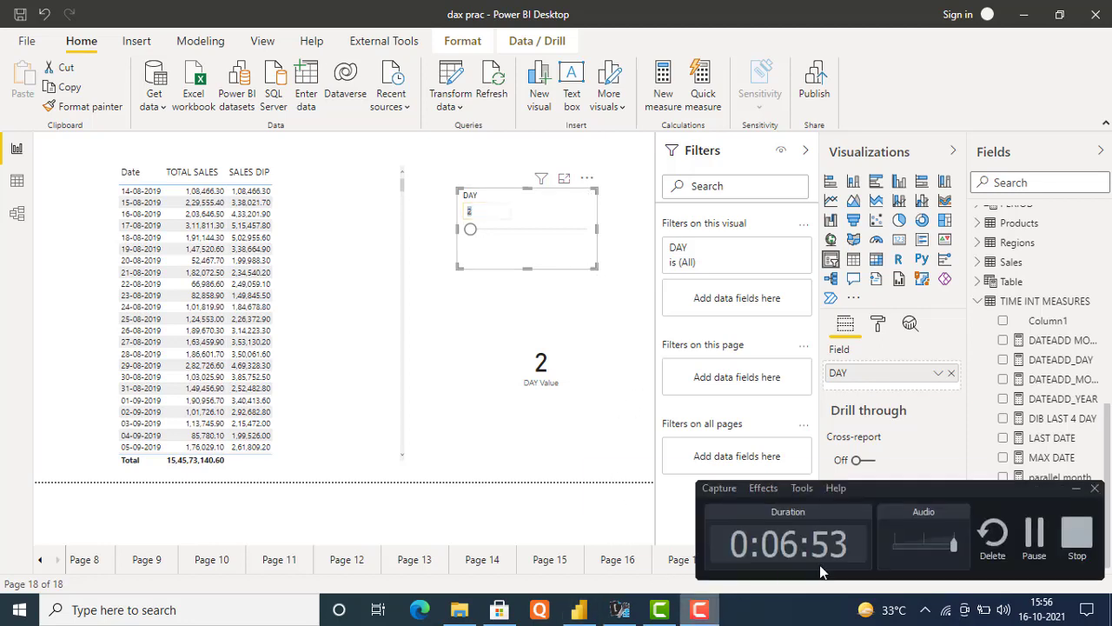